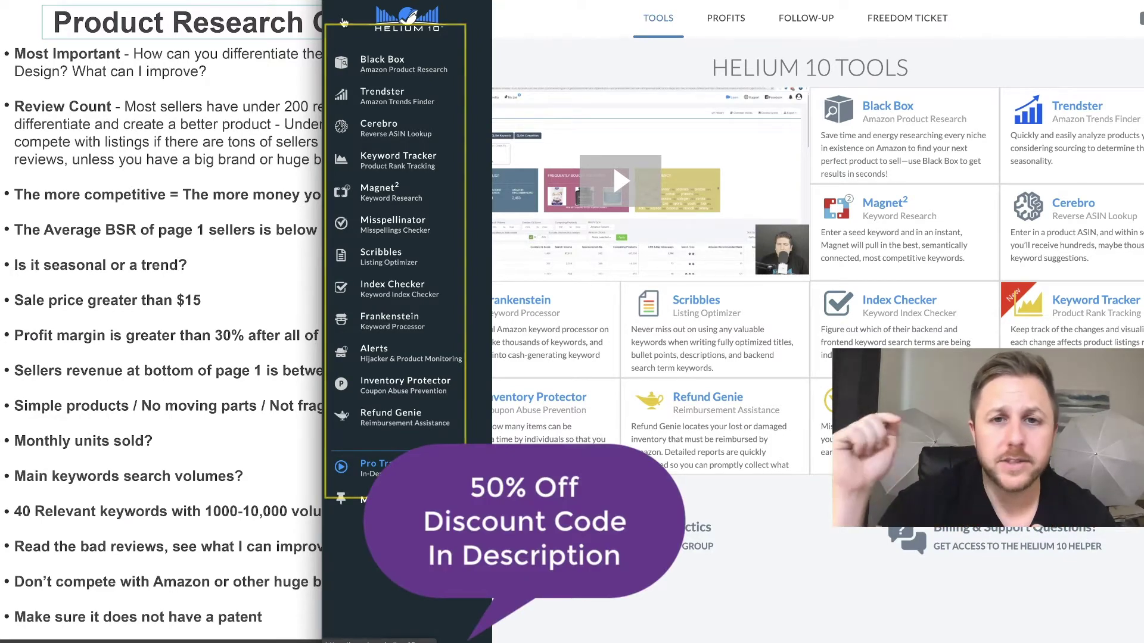
pyautogui.click(343, 23)
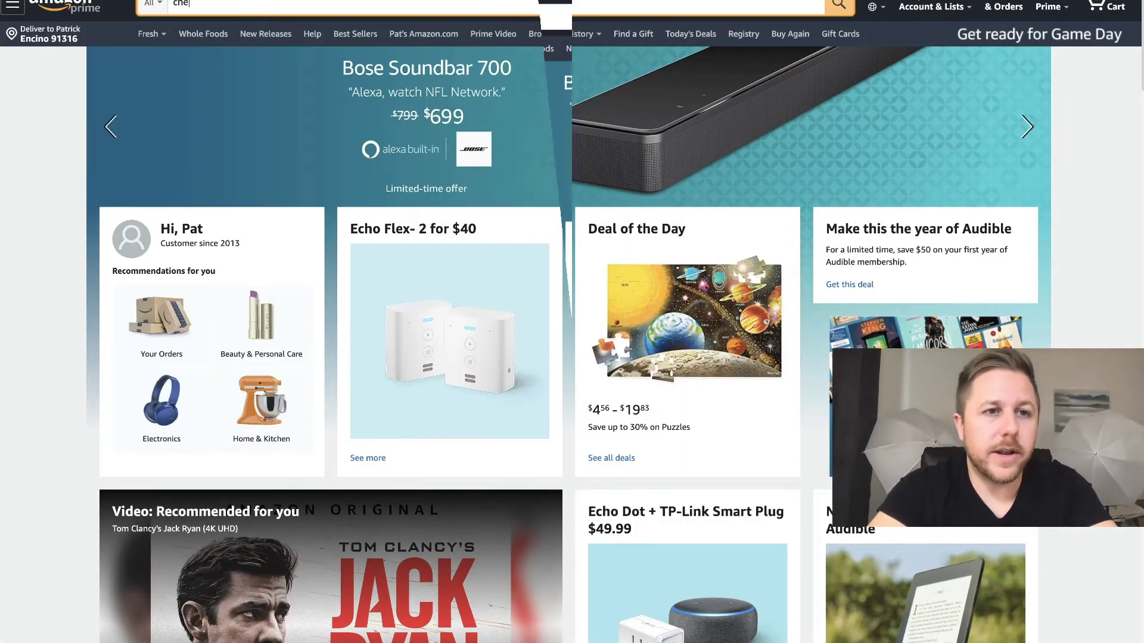
# Search Amazon for "cheese board".
pyautogui.write('ese ')
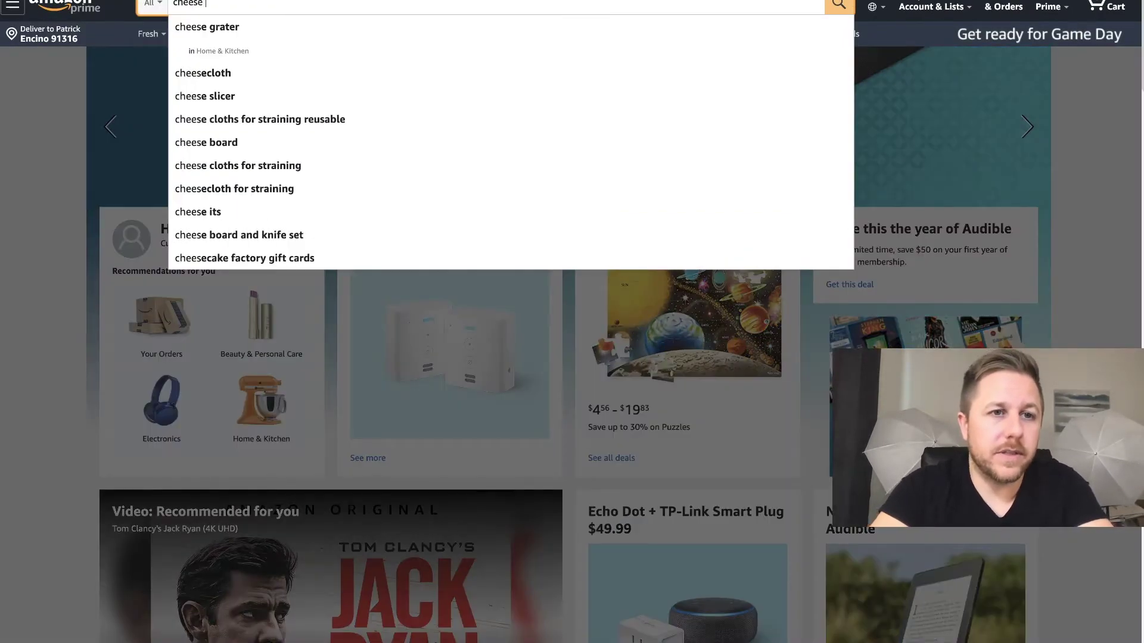
pyautogui.write('boards')
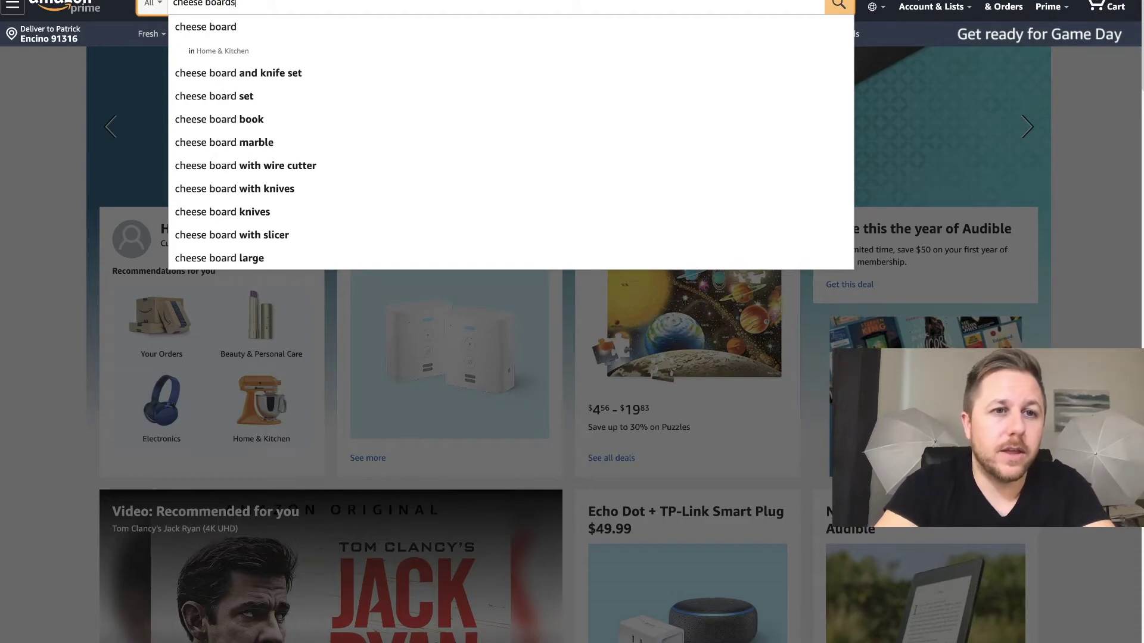
pyautogui.press('BackSpace')
pyautogui.press('Return')
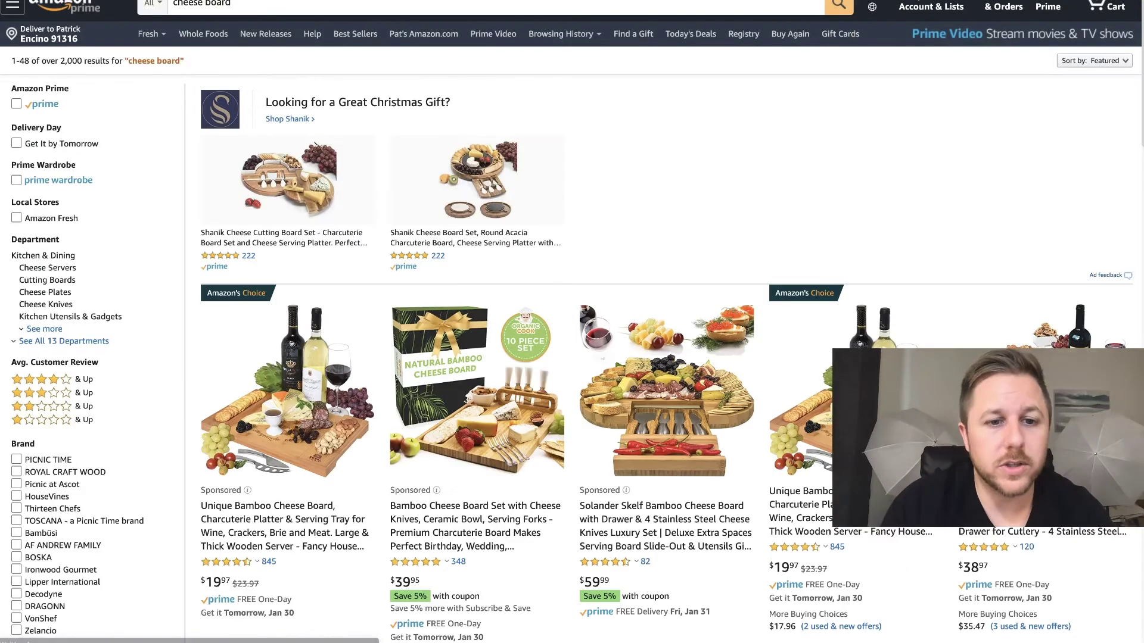
# Browse the cheese board results, comparing the designs, prices, review counts and best seller ranks of the listed products.
pyautogui.scroll(-9, 613, 284)
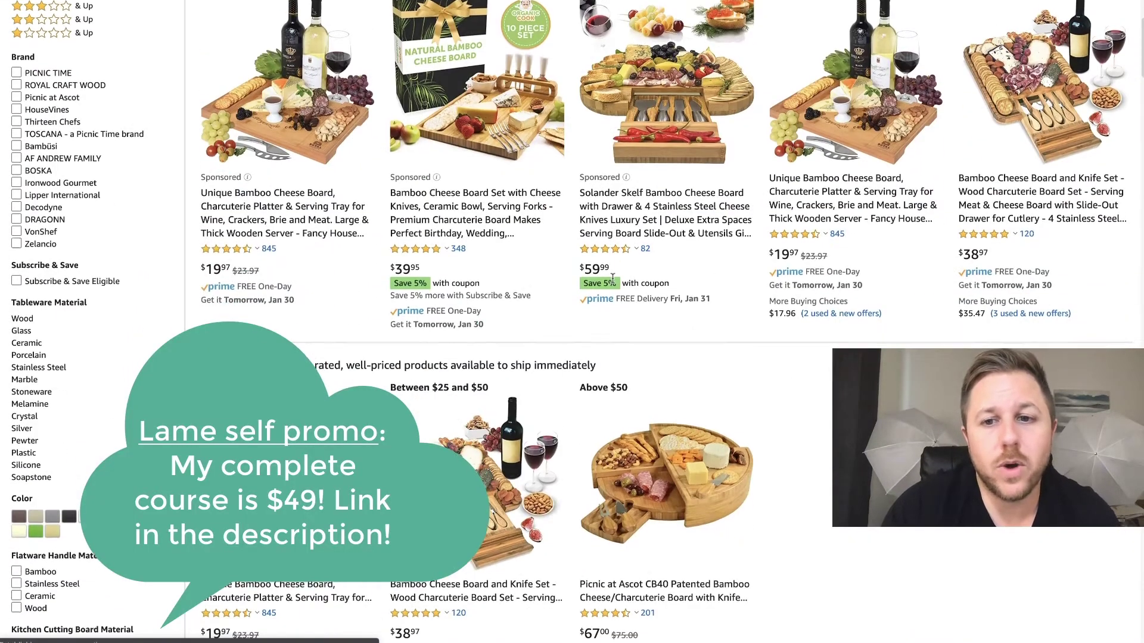
pyautogui.scroll(2, 613, 280)
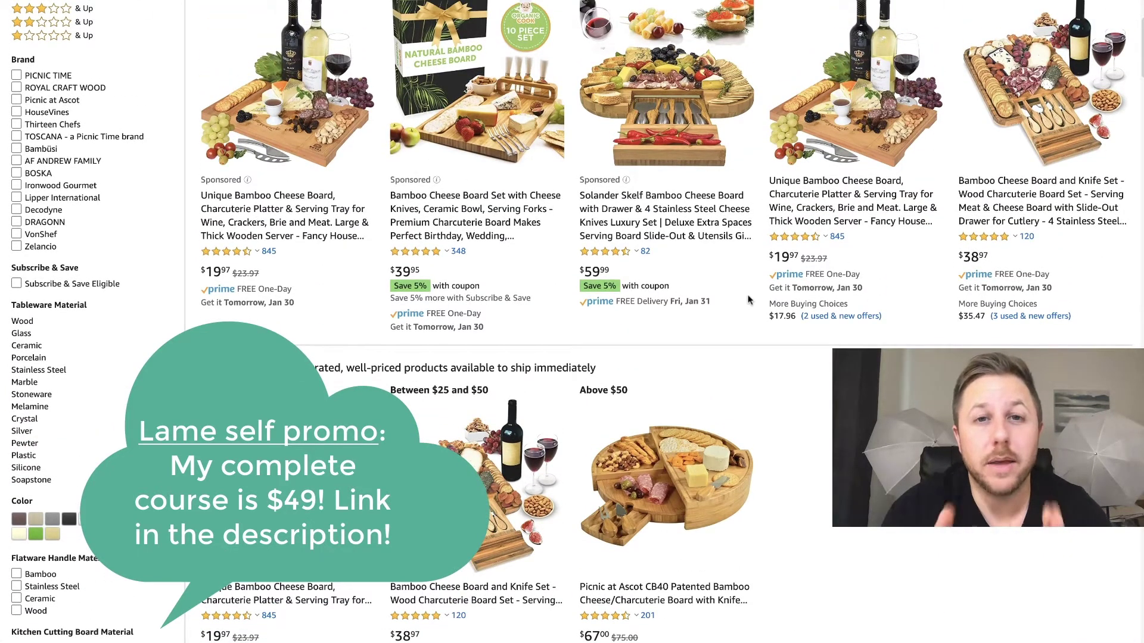
pyautogui.scroll(1, 745, 307)
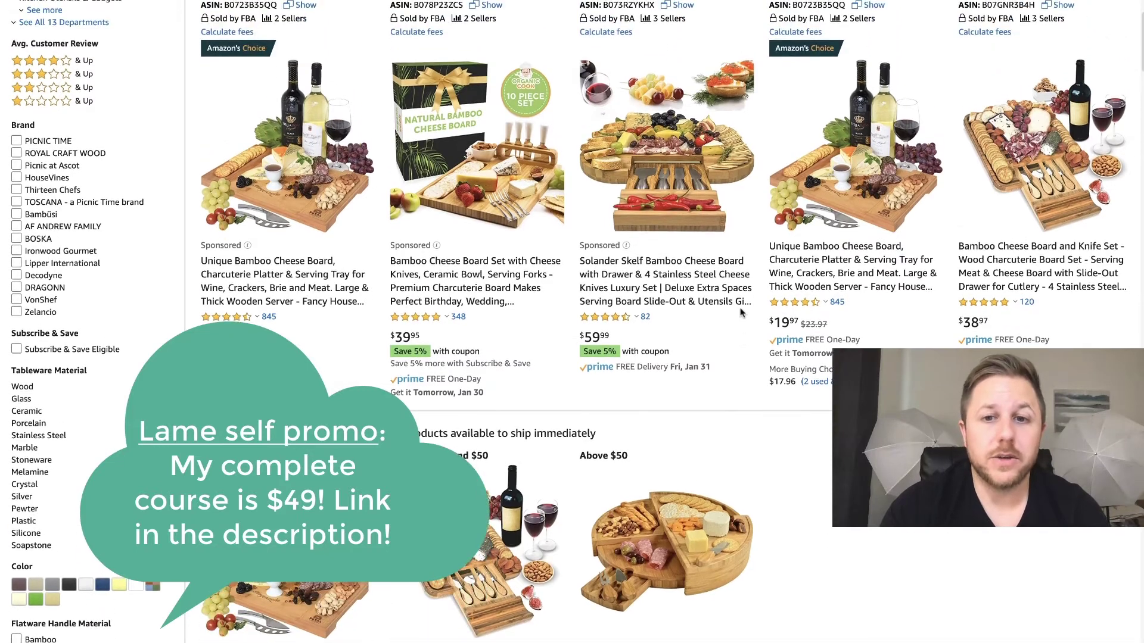
pyautogui.scroll(1, 745, 338)
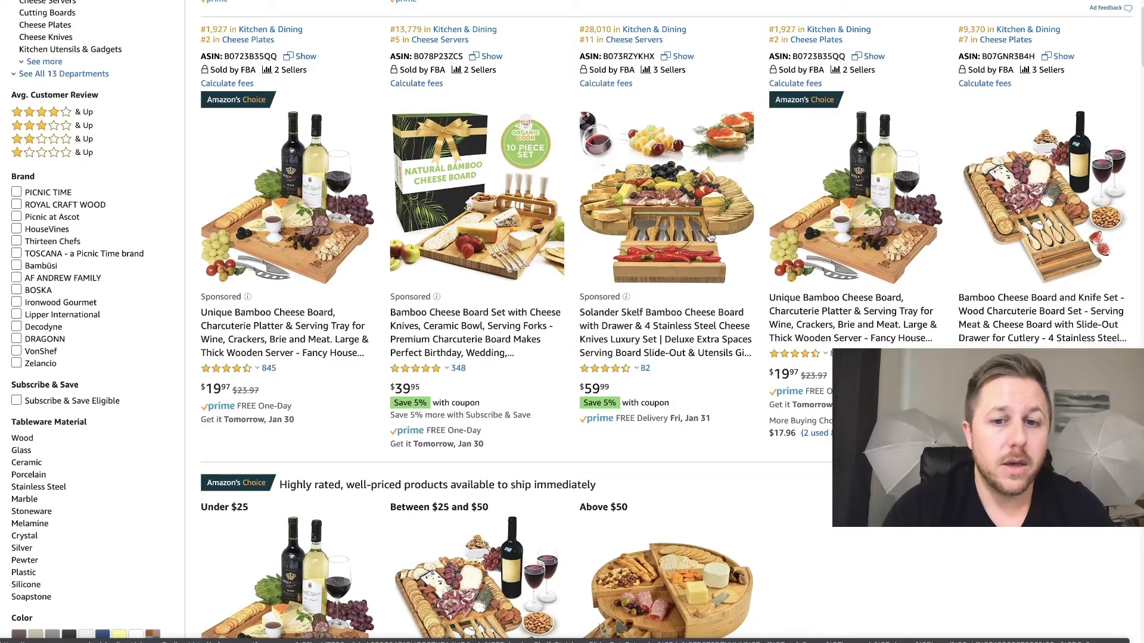
pyautogui.scroll(-20, 710, 237)
pyautogui.scroll(-12, 710, 237)
pyautogui.scroll(-3, 709, 237)
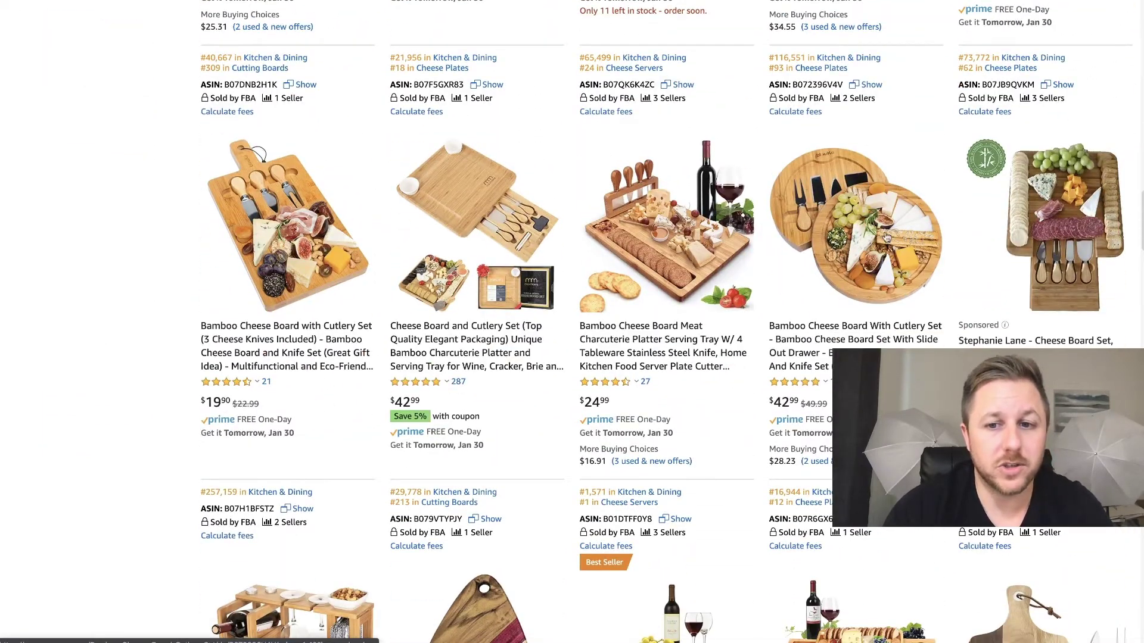
pyautogui.scroll(4, 778, 214)
pyautogui.scroll(-4, 778, 215)
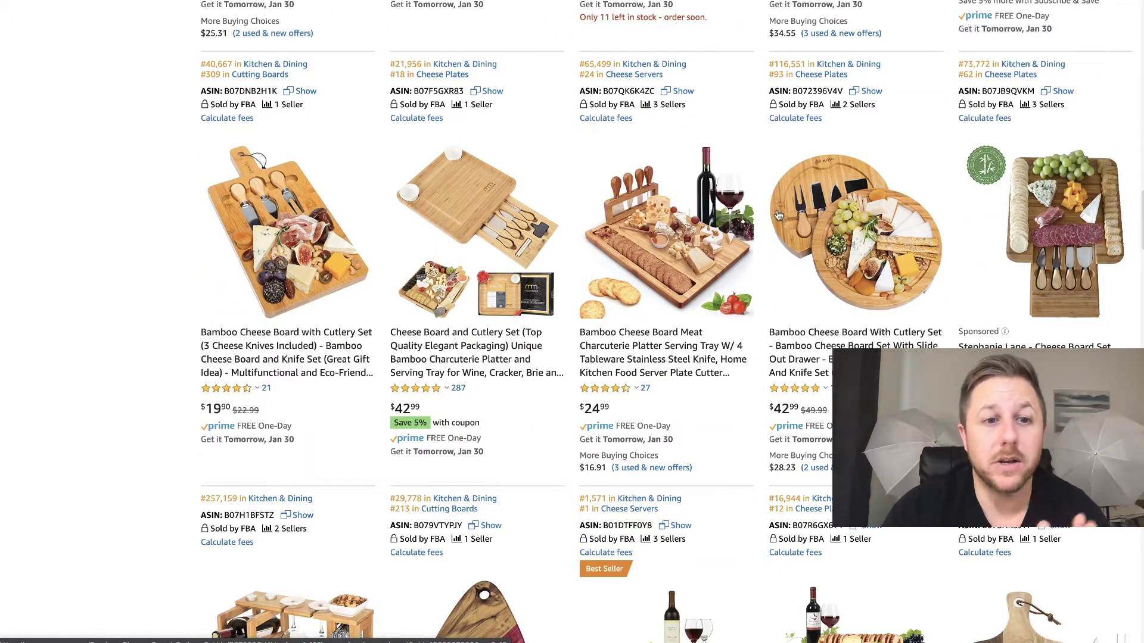
pyautogui.scroll(15, 777, 215)
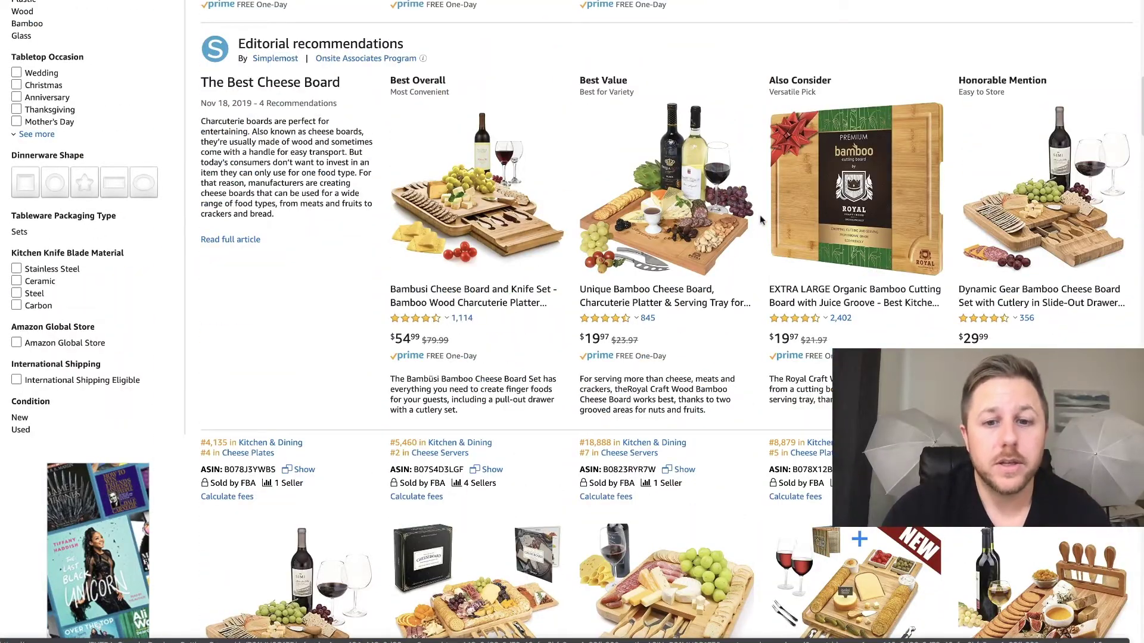
pyautogui.scroll(1, 778, 216)
pyautogui.scroll(15, 759, 220)
pyautogui.scroll(-4, 759, 220)
pyautogui.scroll(-1, 759, 220)
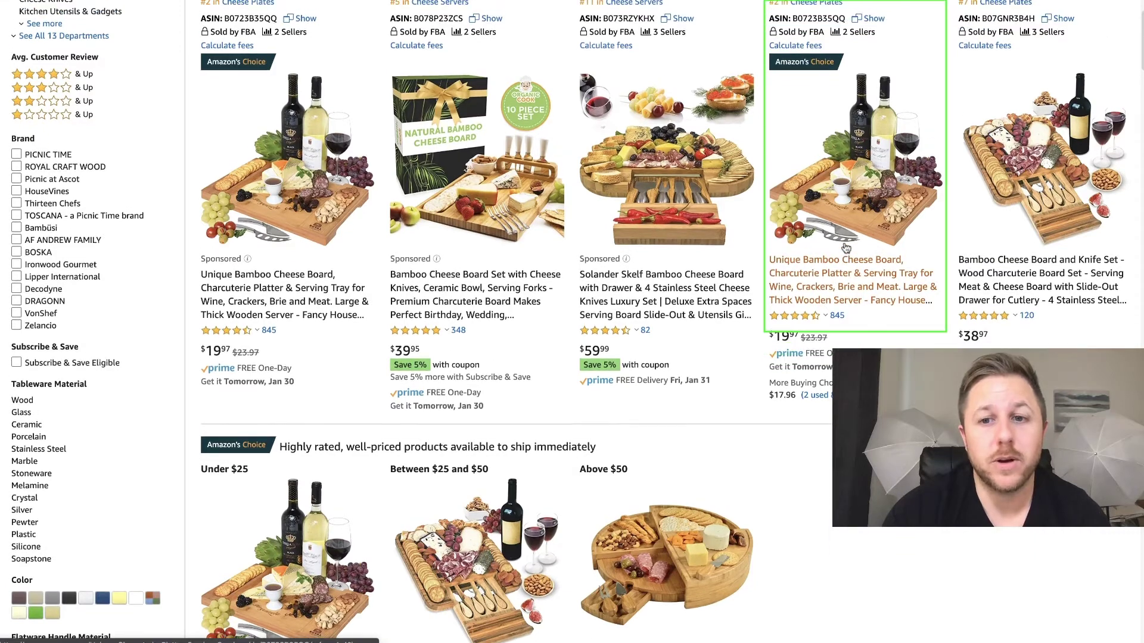
pyautogui.scroll(1, 846, 248)
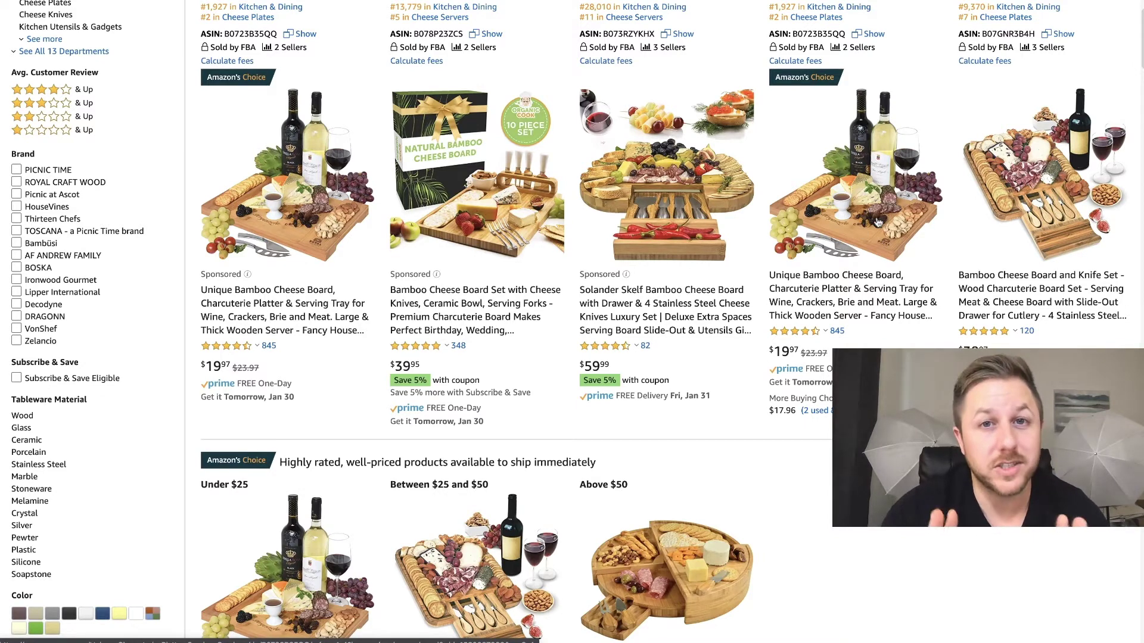
# Run the Helium 10 Xray product research on the cheese board search results.
pyautogui.scroll(3, 877, 221)
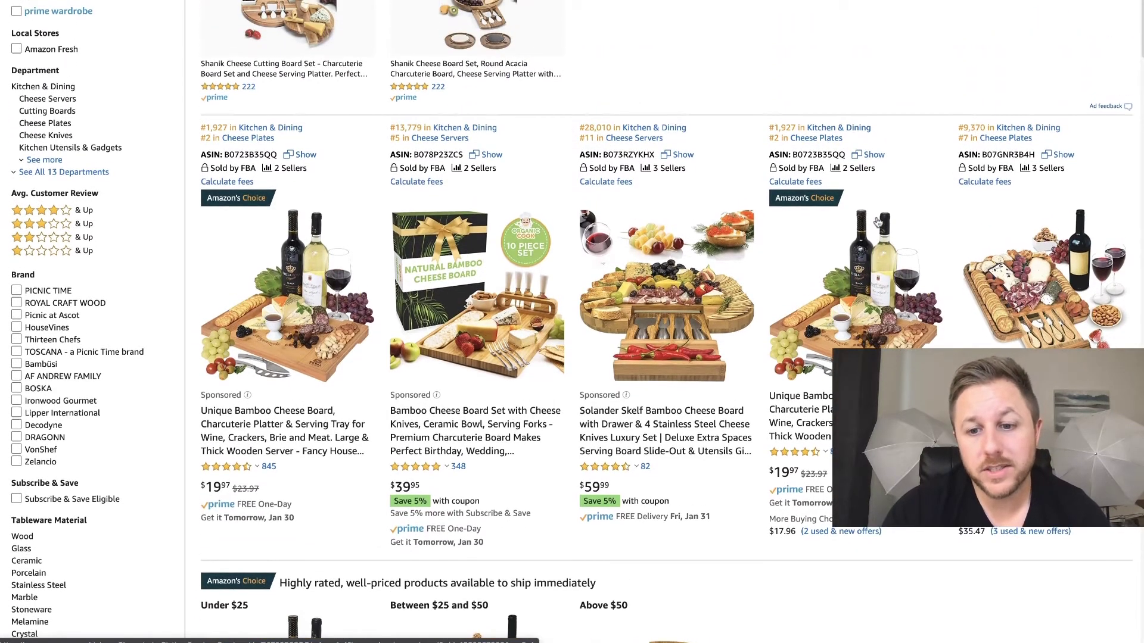
pyautogui.scroll(2, 878, 222)
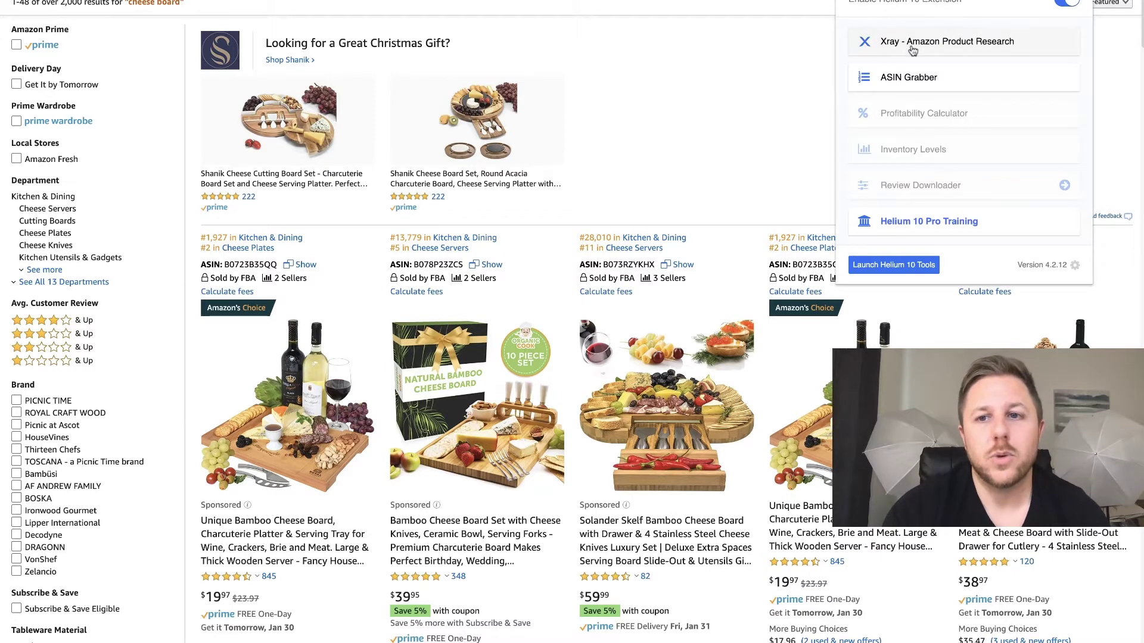
pyautogui.click(912, 51)
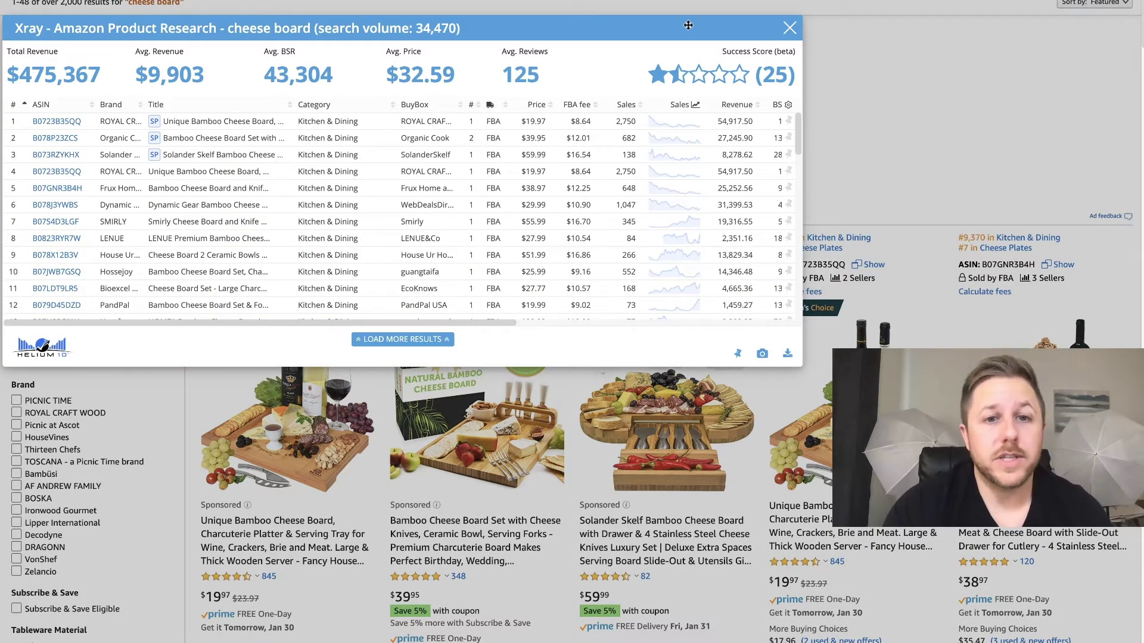
# Examine the revenue, BSR, rating and review count of the products down to the last row of the Xray results.
pyautogui.scroll(-1, 397, 173)
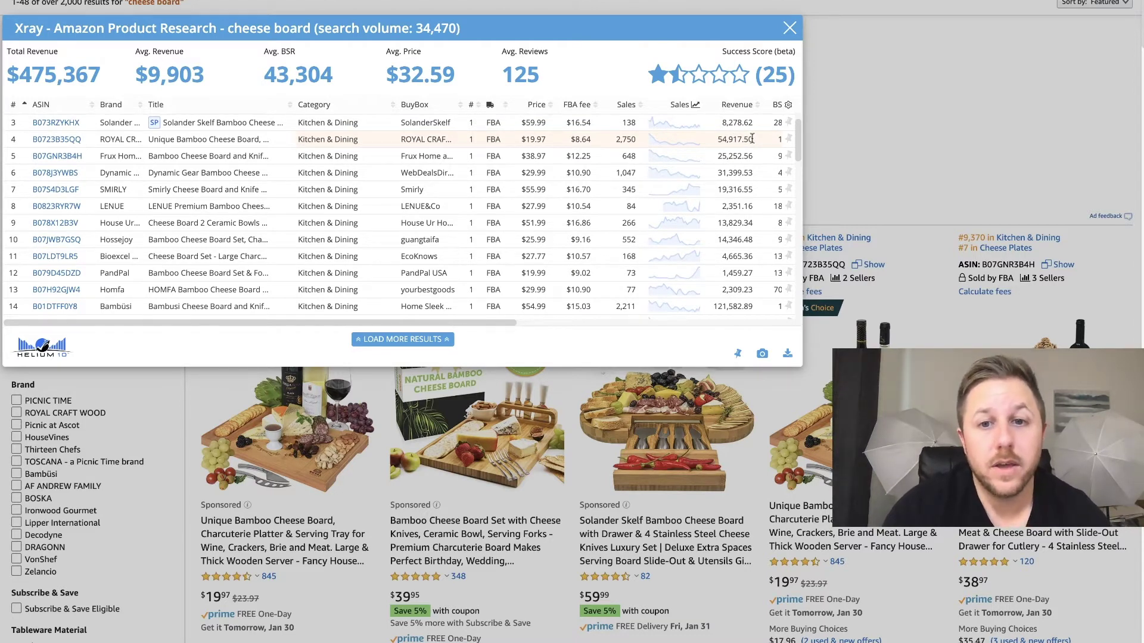
pyautogui.scroll(-6, 739, 228)
pyautogui.scroll(-2, 738, 227)
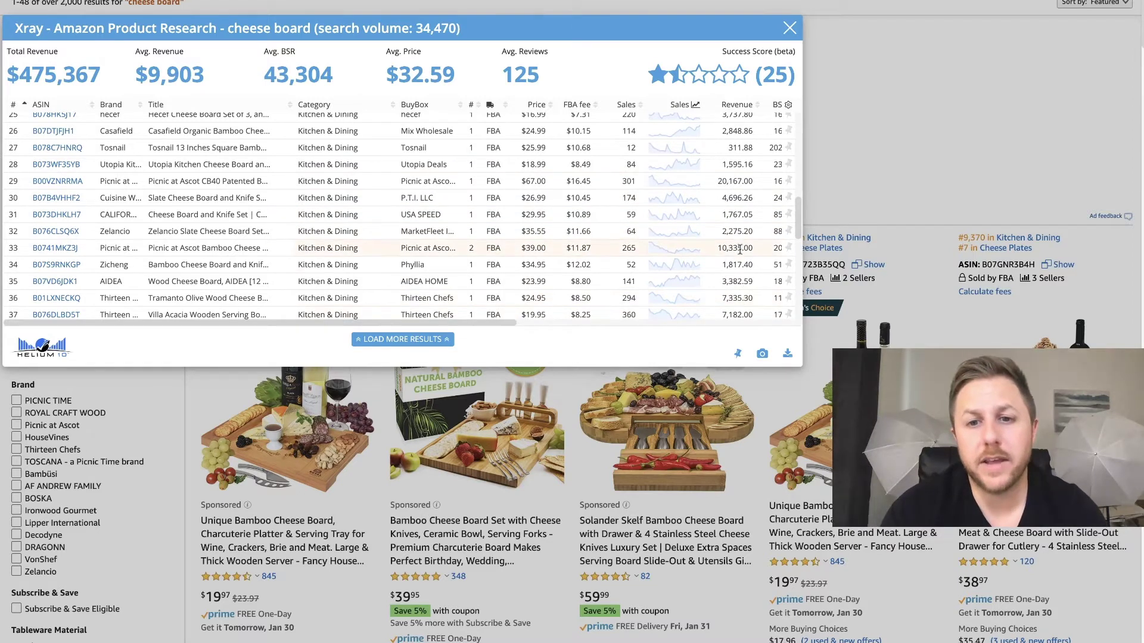
pyautogui.scroll(-3, 734, 196)
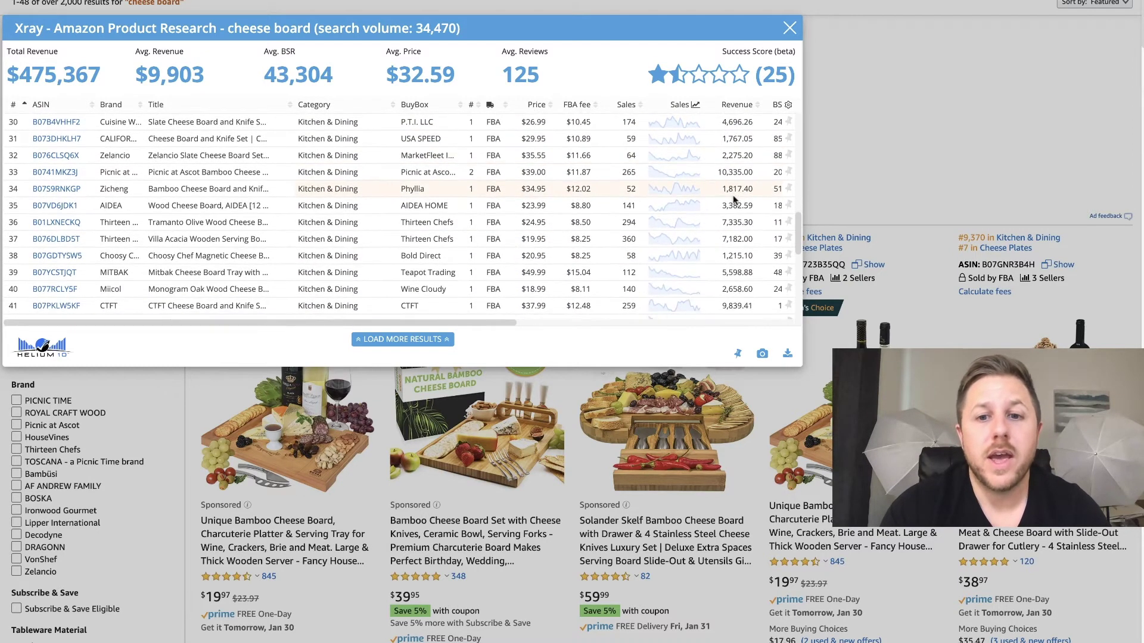
pyautogui.scroll(-3, 736, 196)
pyautogui.scroll(-3, 737, 196)
pyautogui.hscroll(4, 737, 198)
pyautogui.hscroll(2, 737, 199)
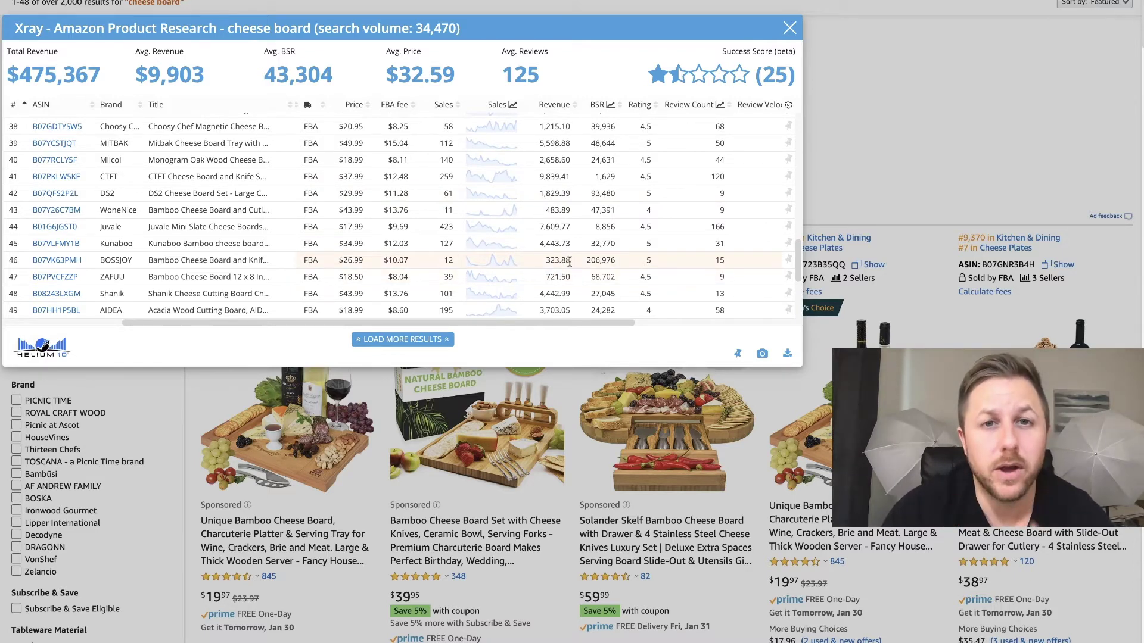
pyautogui.scroll(-1, 569, 261)
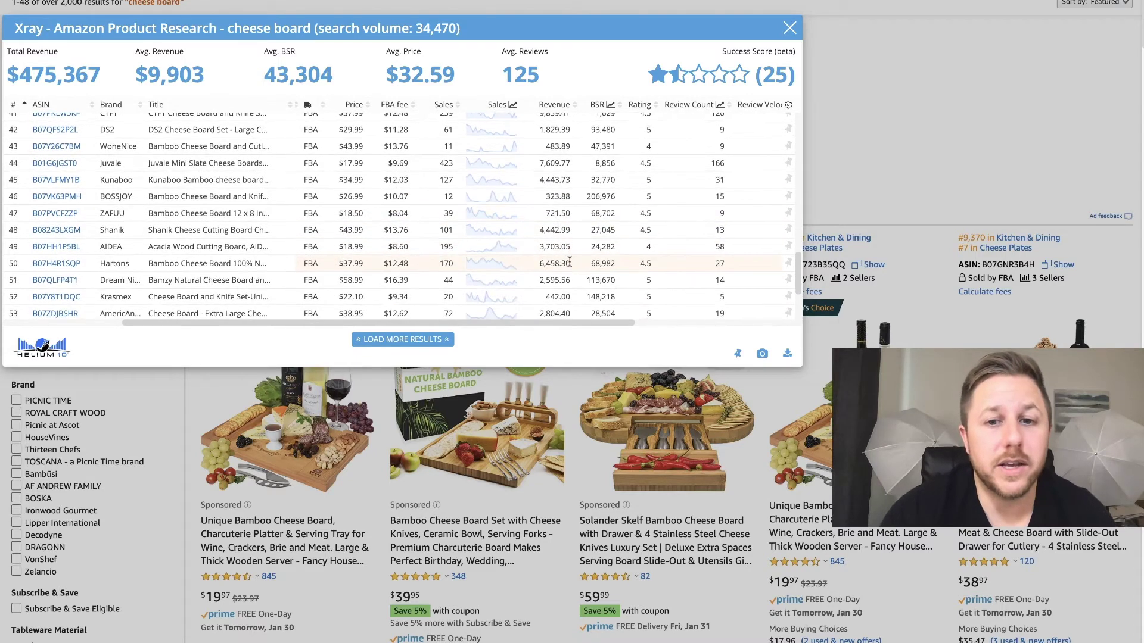
pyautogui.scroll(-1, 570, 261)
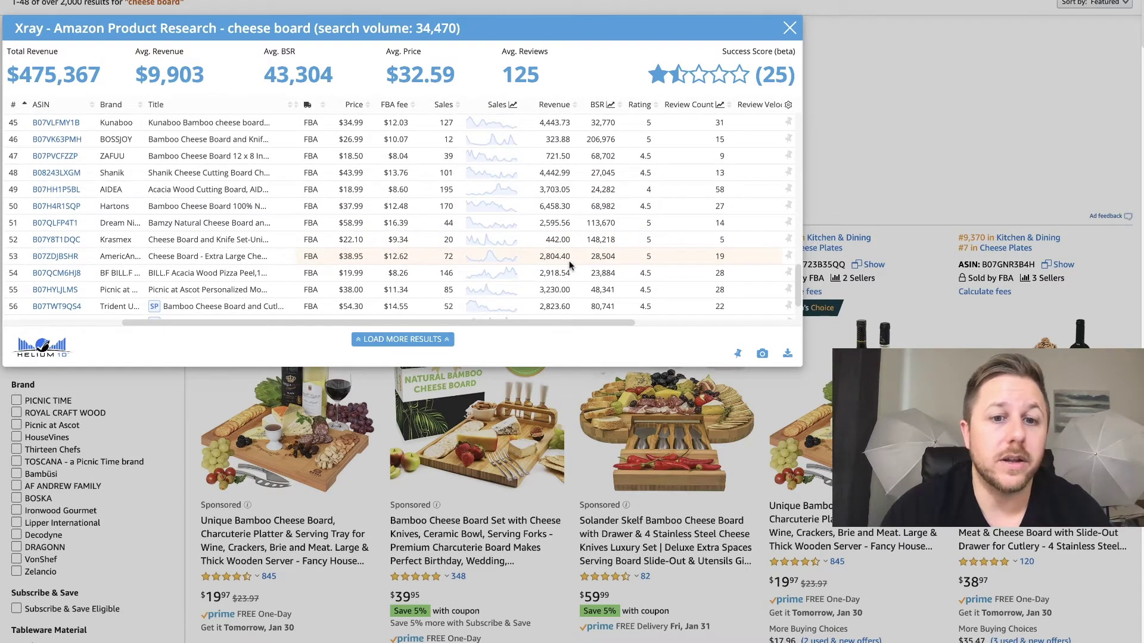
pyautogui.scroll(-2, 562, 288)
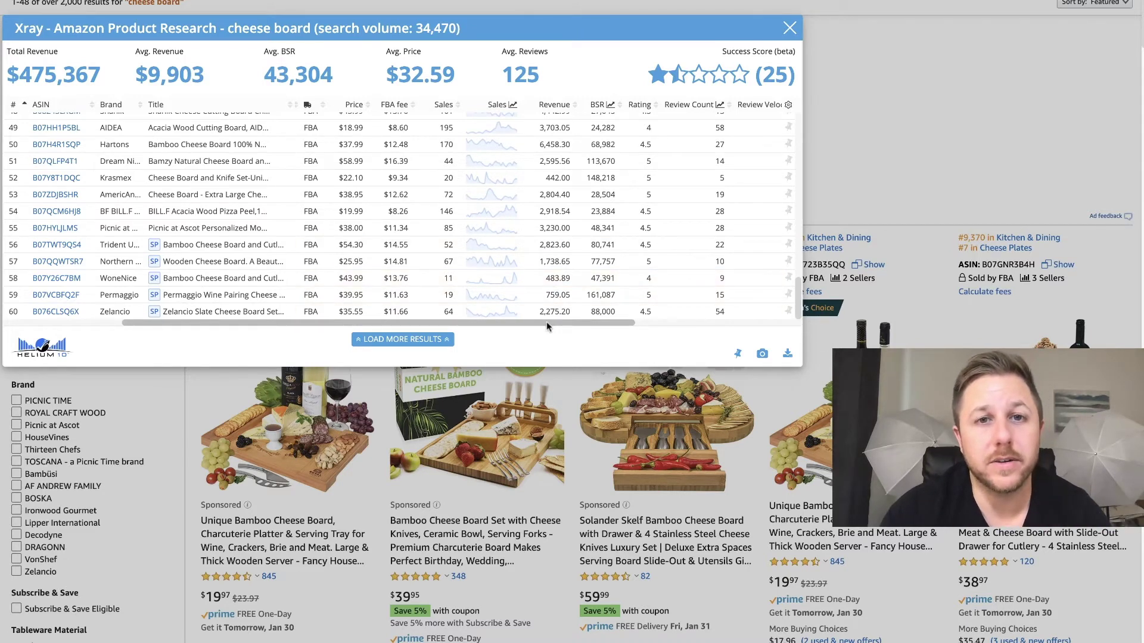
# View the 1 Year and All Time sales charts of the Unique Bamboo Cheese Board in row 4, closing the chart when done.
pyautogui.scroll(10, 546, 325)
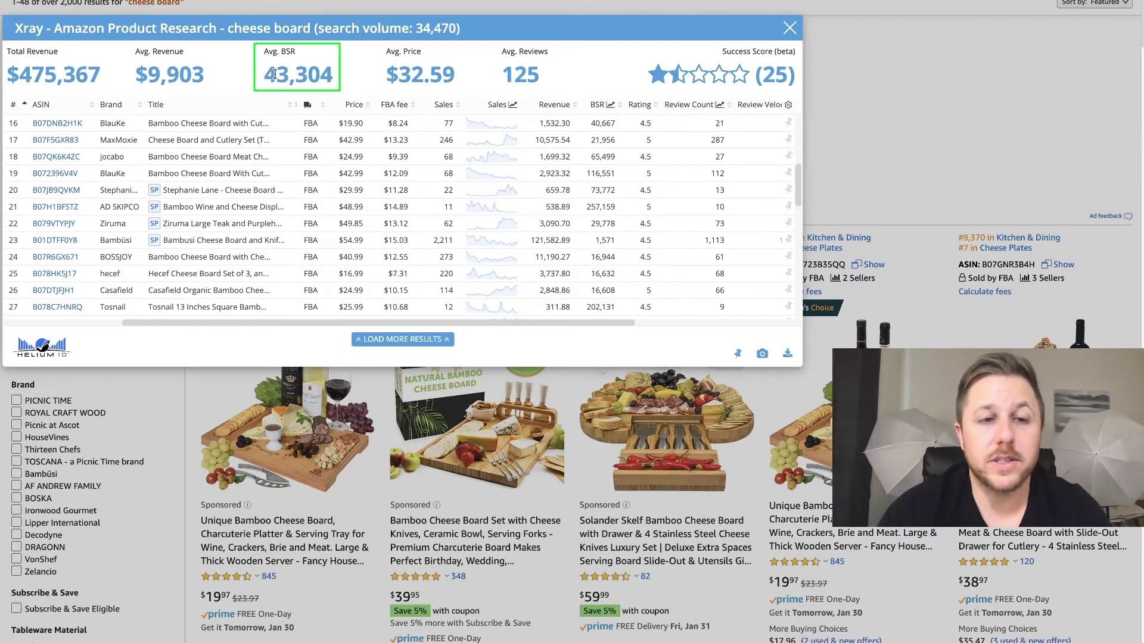
pyautogui.scroll(5, 429, 173)
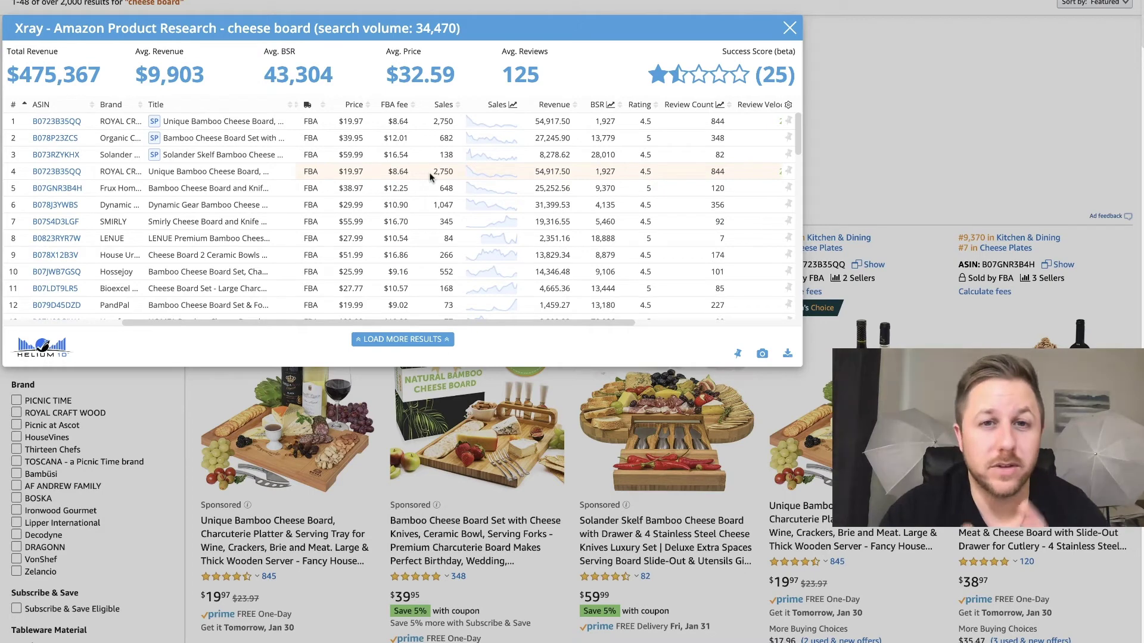
pyautogui.scroll(-2, 473, 162)
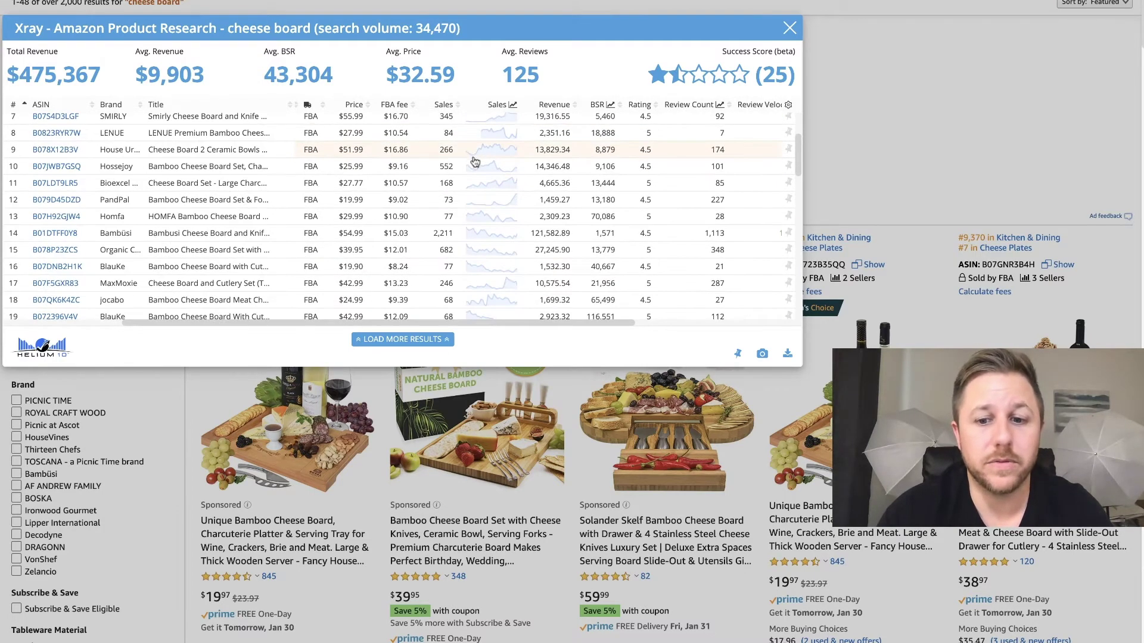
pyautogui.scroll(4, 506, 188)
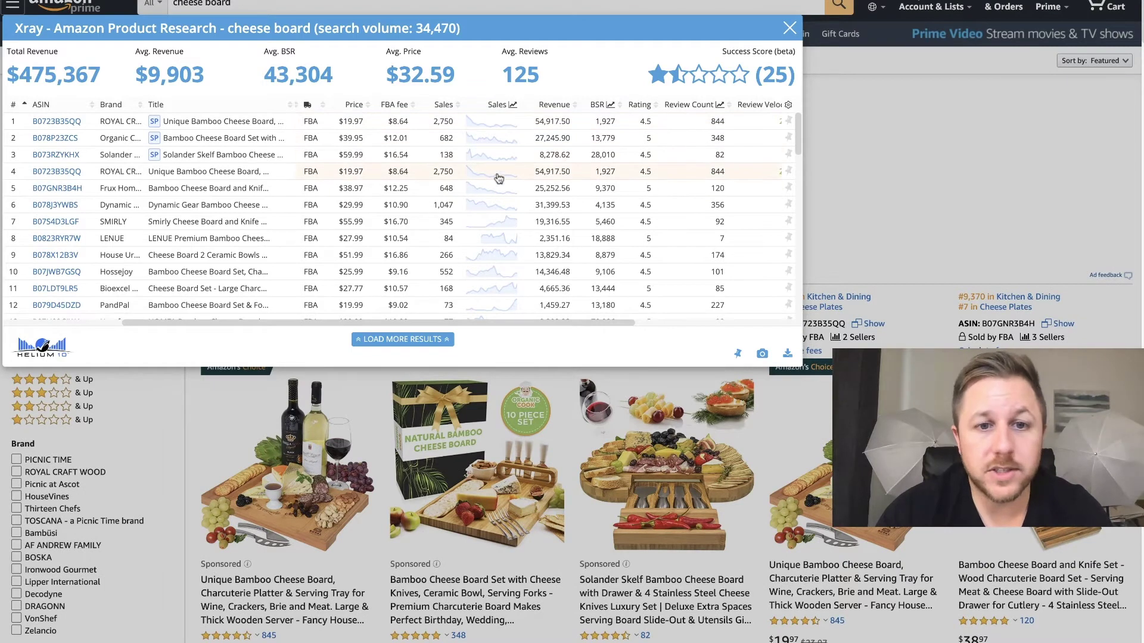
pyautogui.click(493, 179)
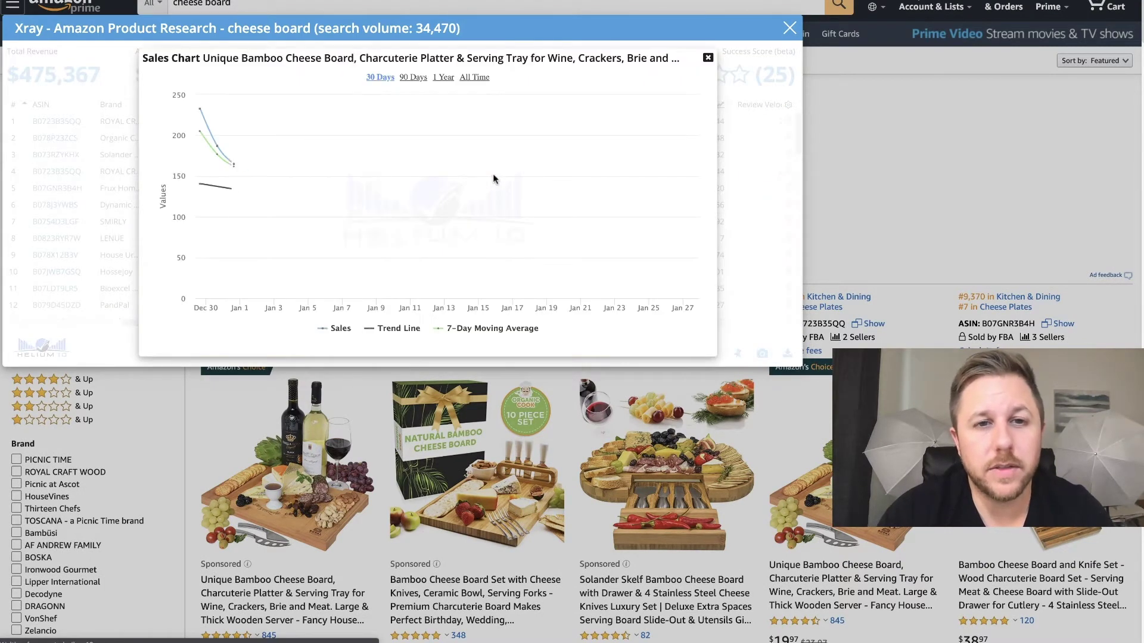
pyautogui.click(444, 77)
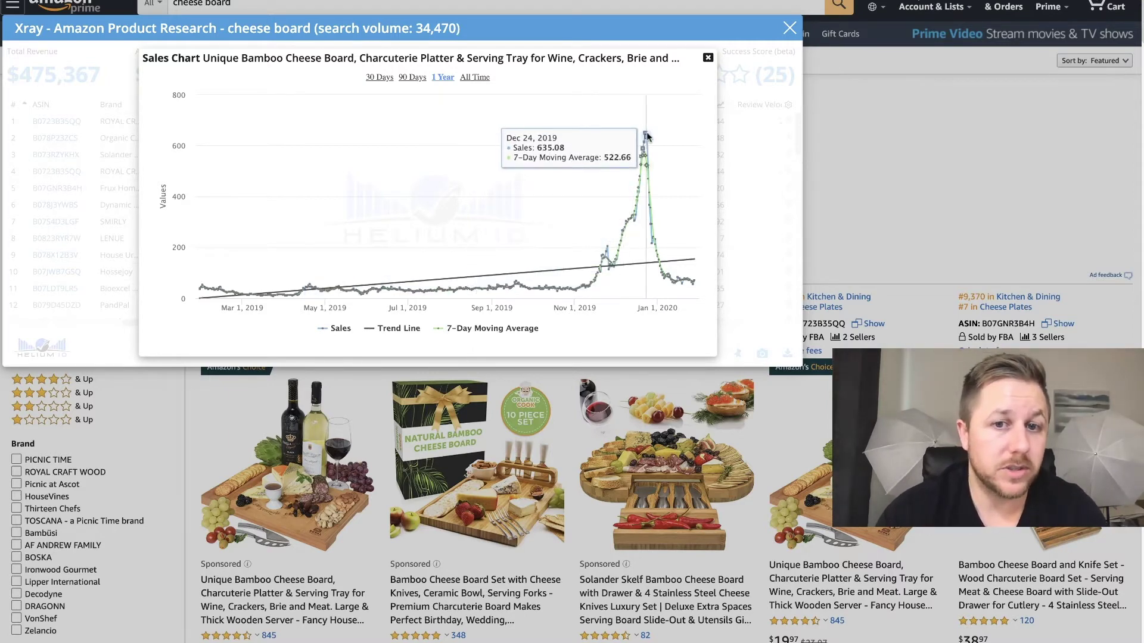
pyautogui.click(474, 80)
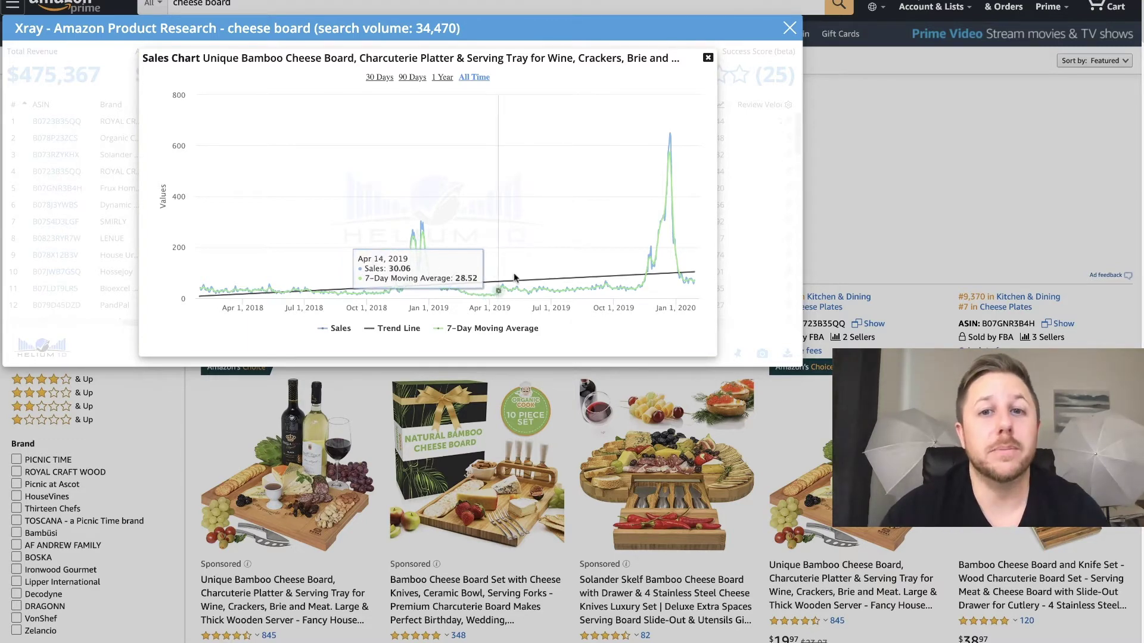
pyautogui.click(707, 58)
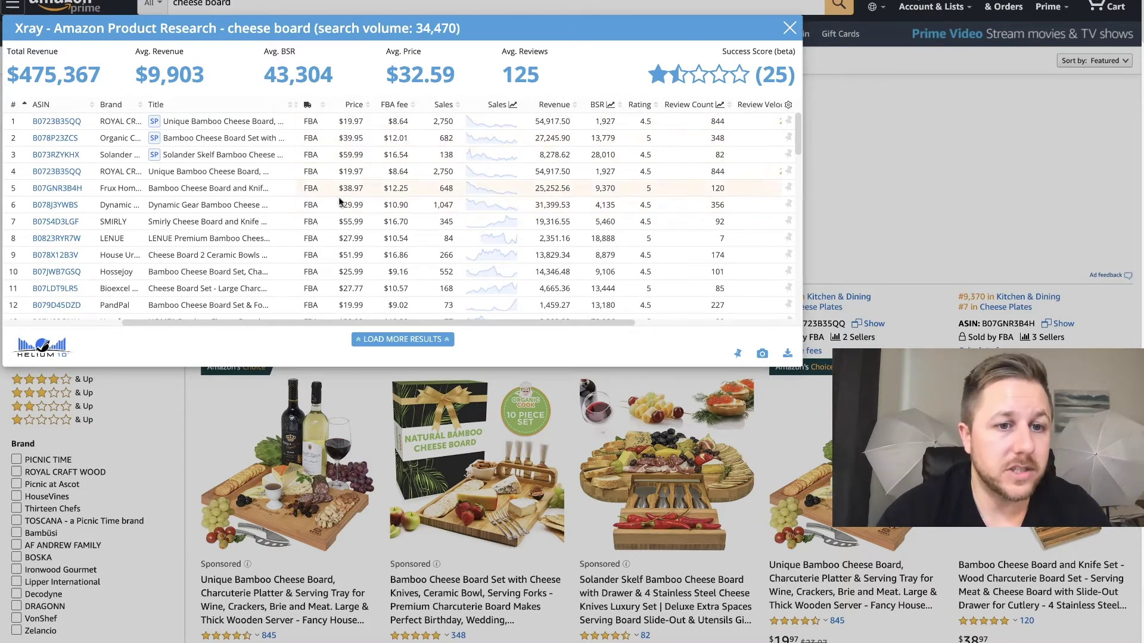
# Check the prices and FBA fees of the top products in the Xray results and close the Xray window.
pyautogui.scroll(-2, 346, 250)
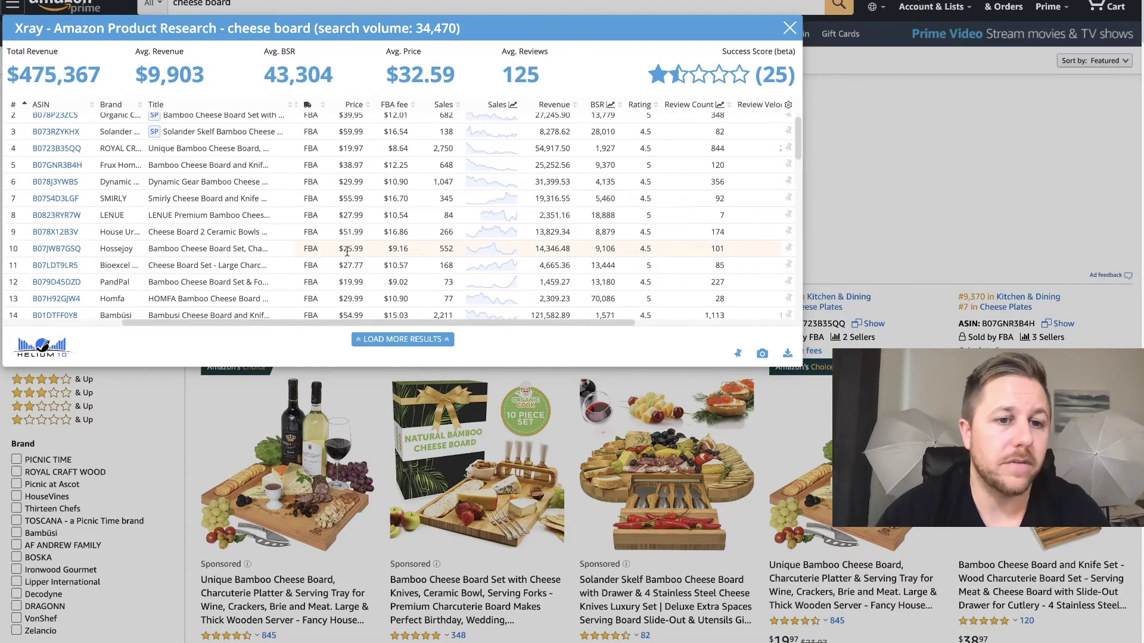
pyautogui.scroll(2, 347, 253)
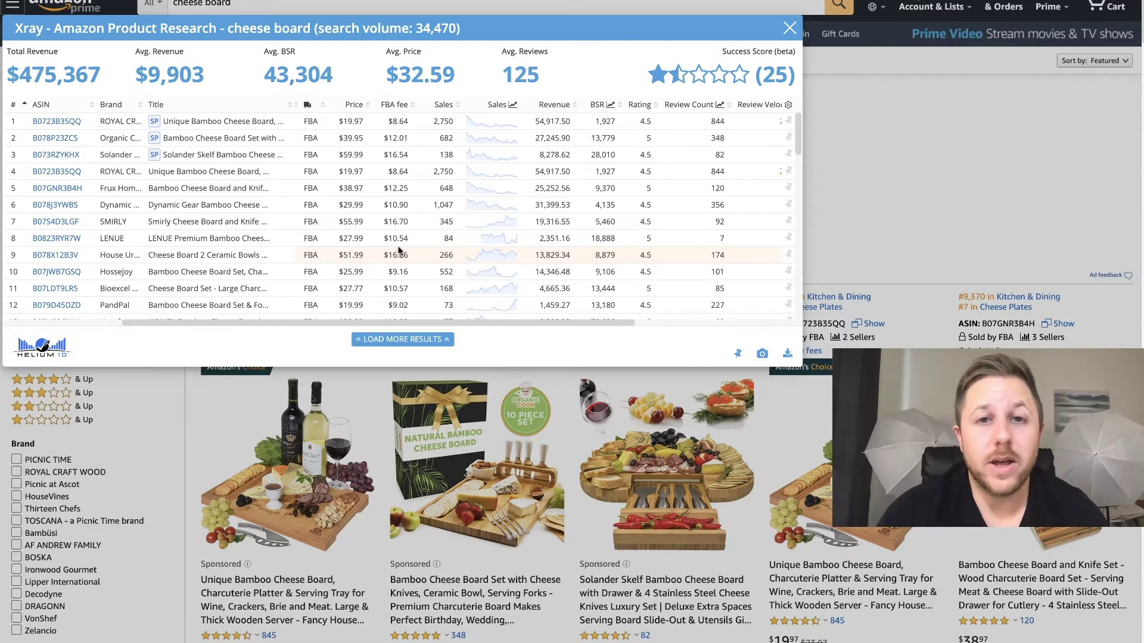
pyautogui.click(790, 28)
# Search Amazon for "wireless charging station" in place of the cheese board query.
pyautogui.click(506, 7)
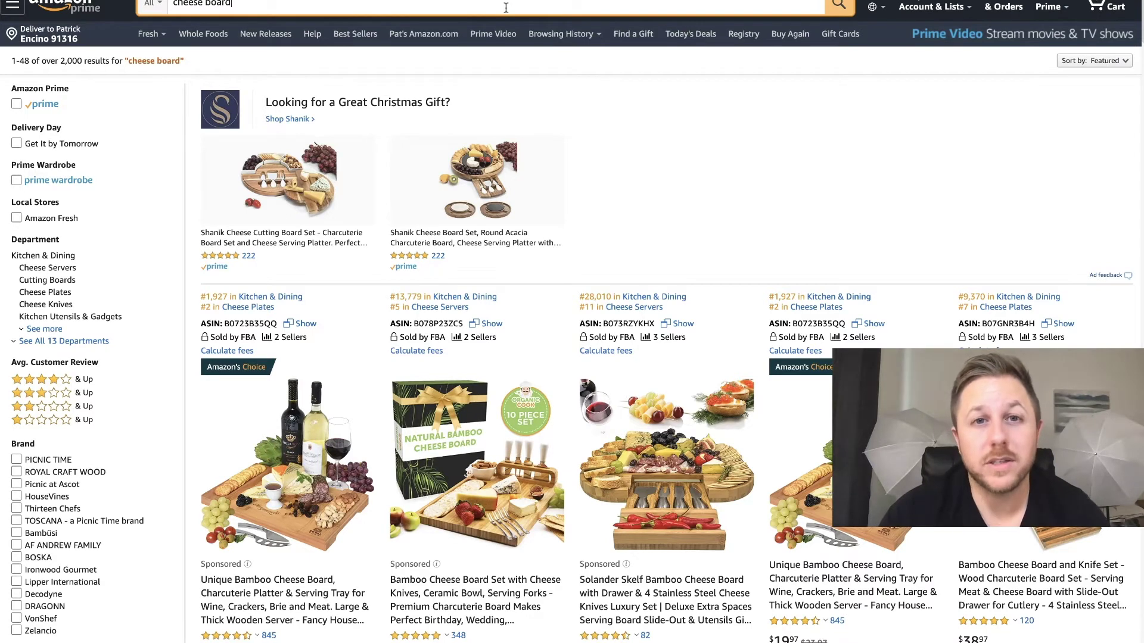
pyautogui.hotkey('ctrl', 'a')
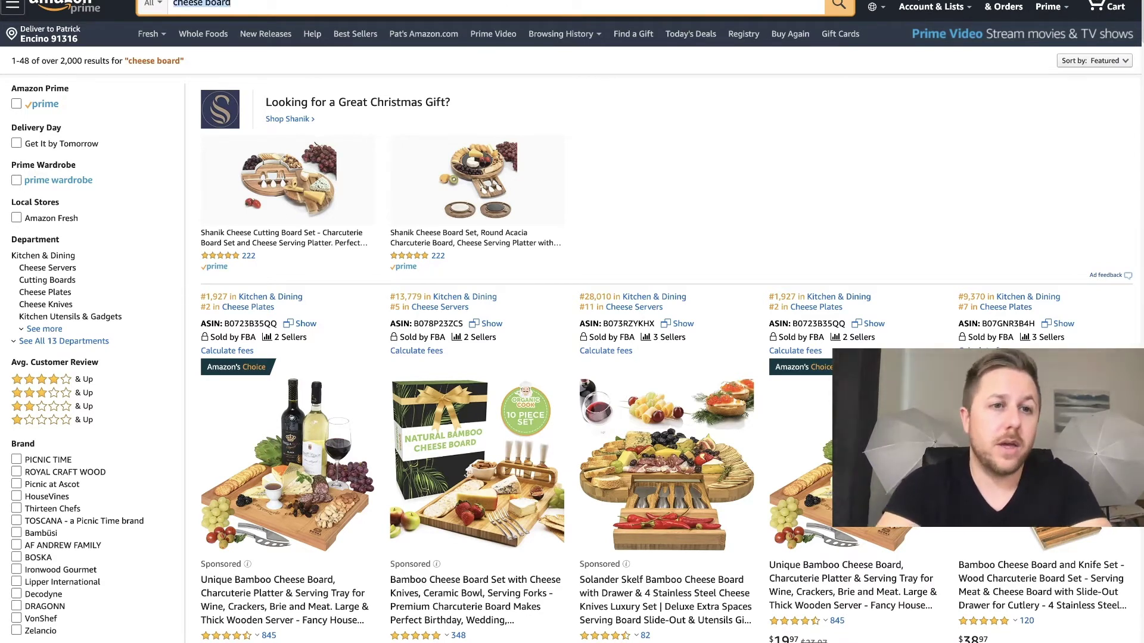
pyautogui.write('wireless charging station')
pyautogui.press('Return')
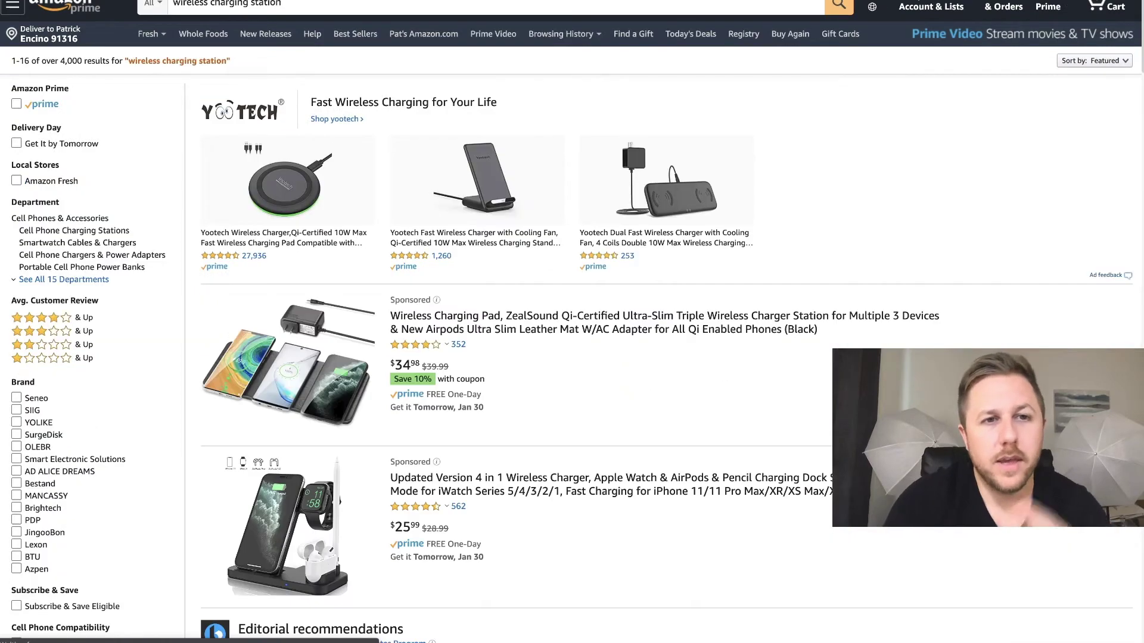
# Skim the wireless charging station listings and run the Helium 10 Xray product research on these search results.
pyautogui.scroll(-2, 498, 295)
pyautogui.scroll(-10, 498, 295)
pyautogui.scroll(-9, 500, 298)
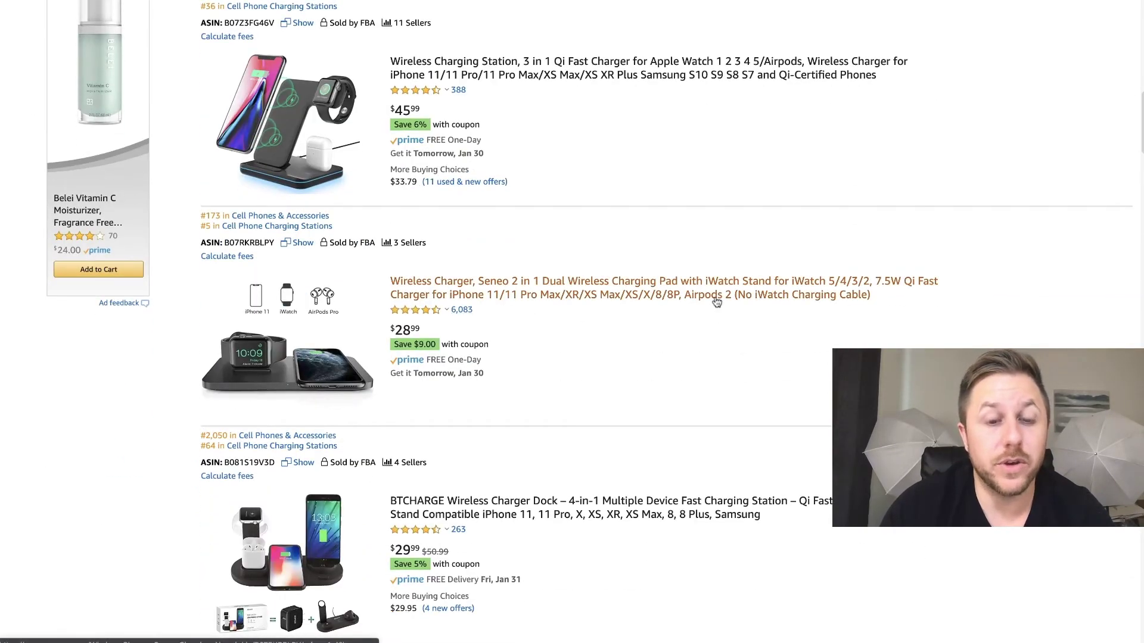
pyautogui.scroll(20, 741, 364)
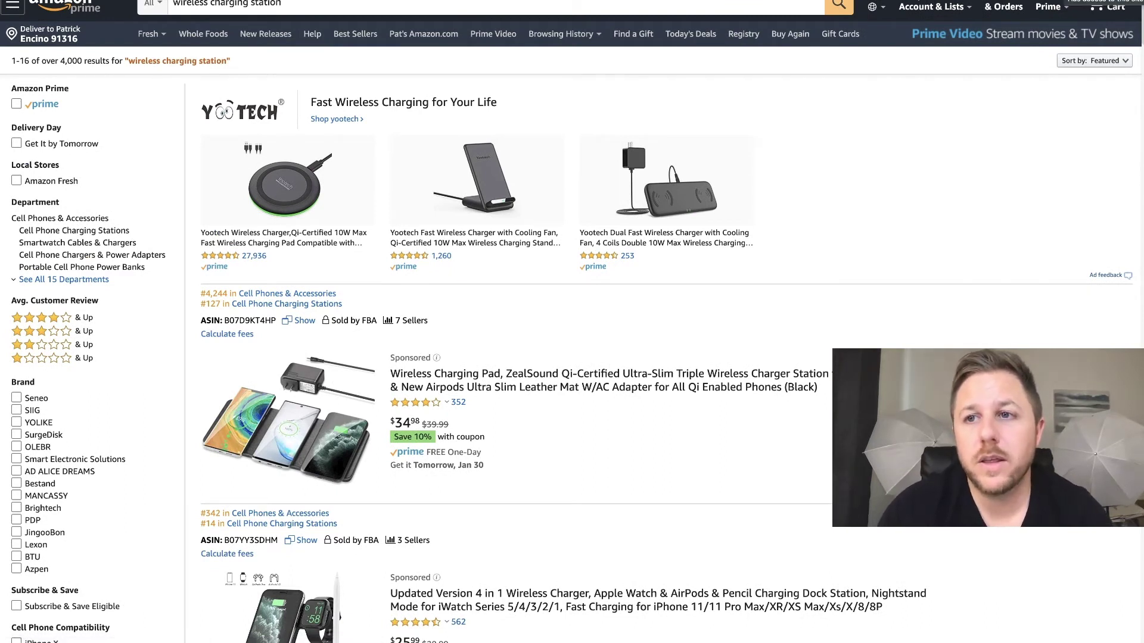
pyautogui.click(1107, 1)
pyautogui.click(946, 40)
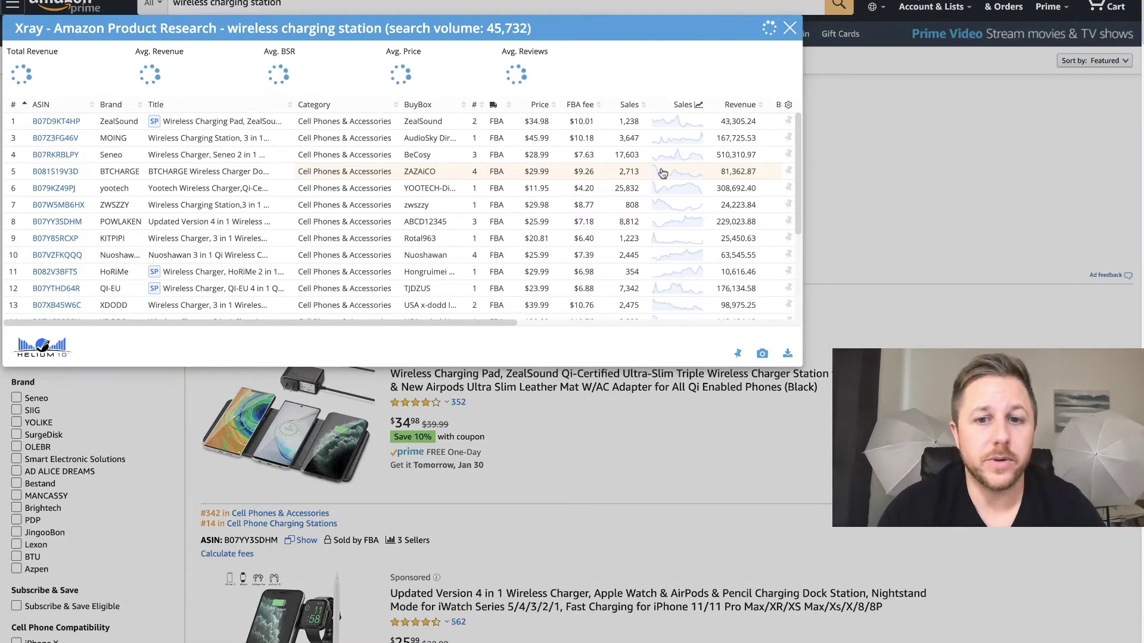
# Review the first batch of wireless charging station products in Xray and load more results.
pyautogui.scroll(-2, 630, 237)
pyautogui.hscroll(2, 631, 242)
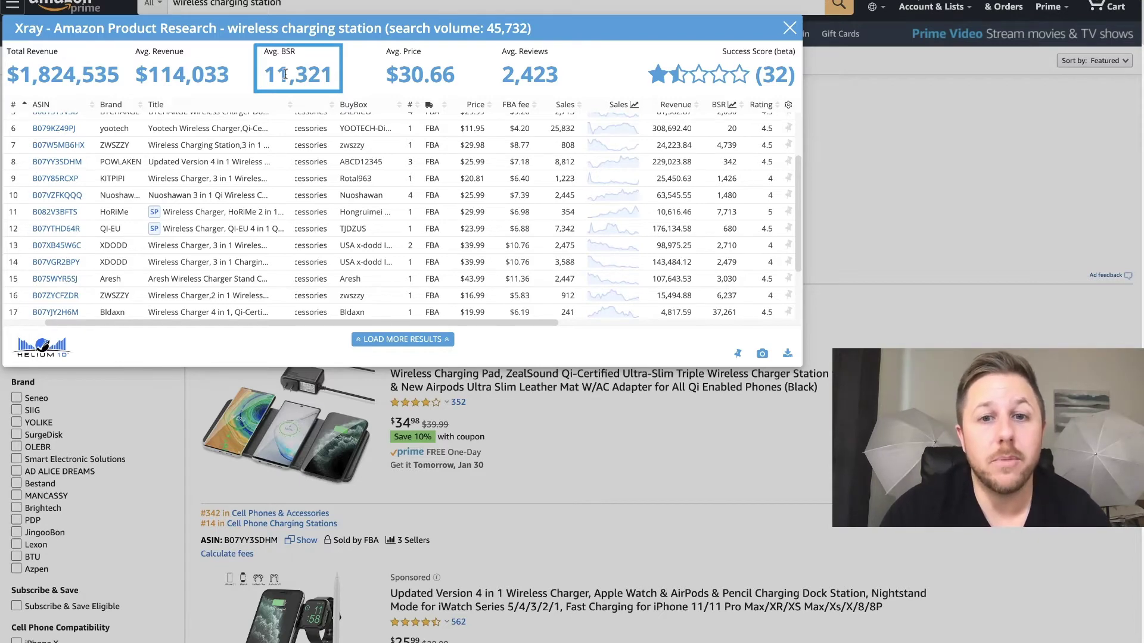
pyautogui.scroll(-3, 690, 149)
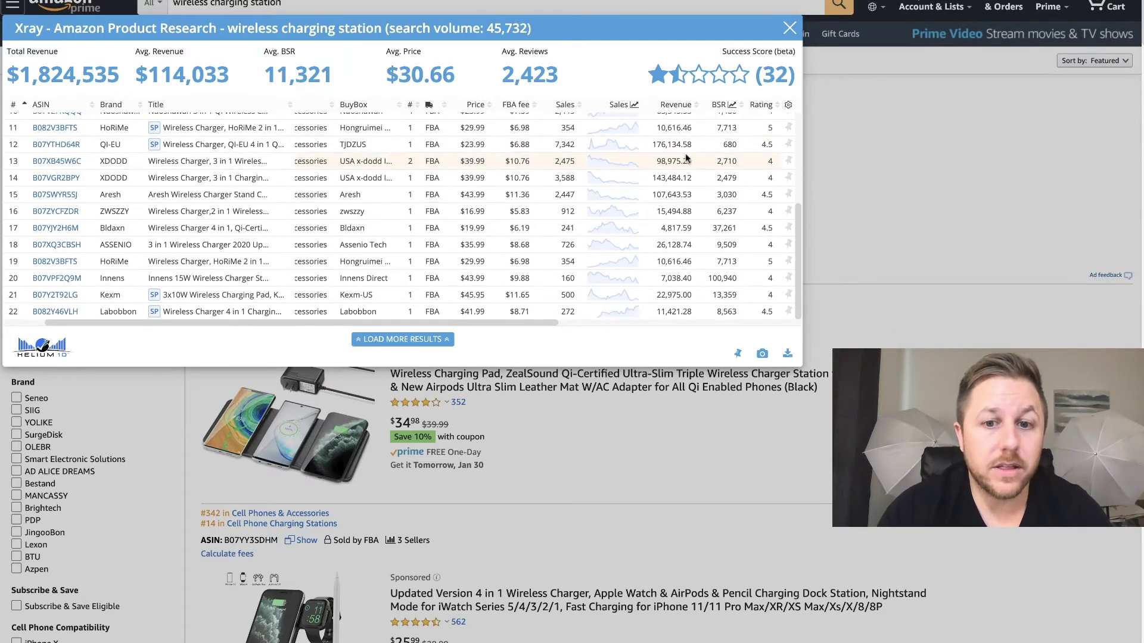
pyautogui.scroll(-1, 686, 158)
pyautogui.click(420, 340)
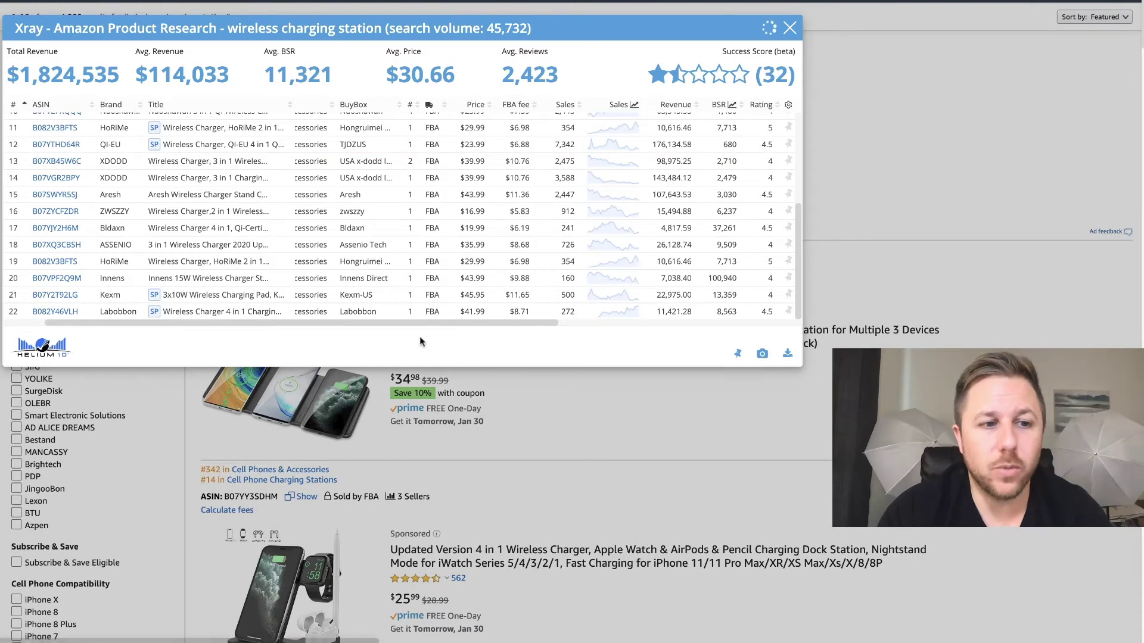
# Examine the revenue, BSR, rating, review count and review velocity of the wireless charging products from the last Xray row up to the first.
pyautogui.scroll(-8, 473, 255)
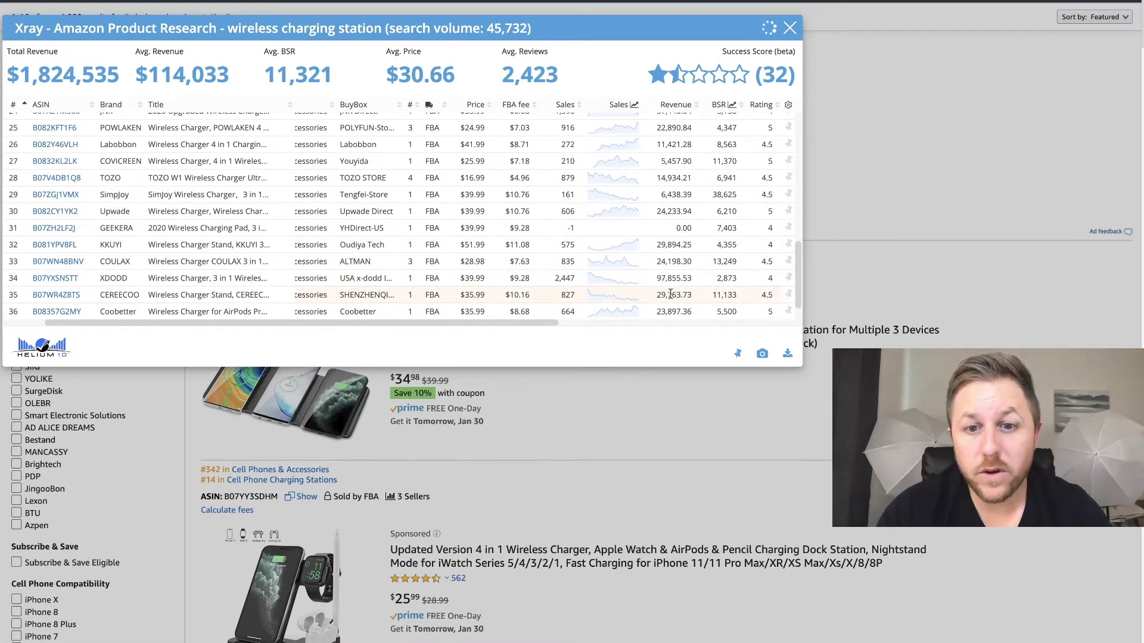
pyautogui.scroll(-1, 683, 306)
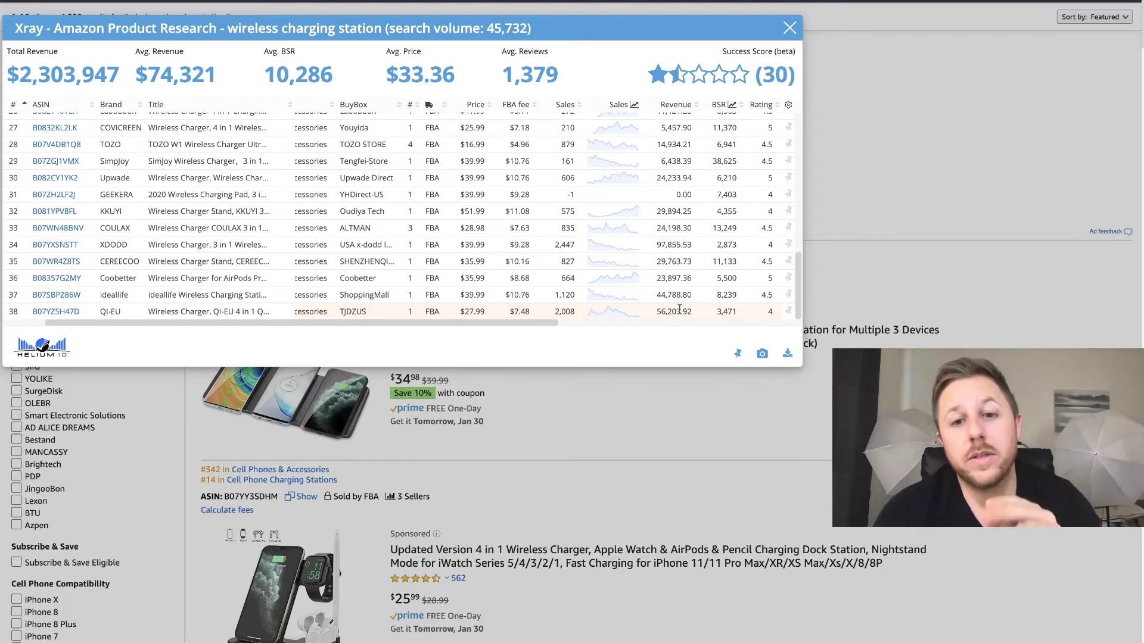
pyautogui.hscroll(3, 677, 313)
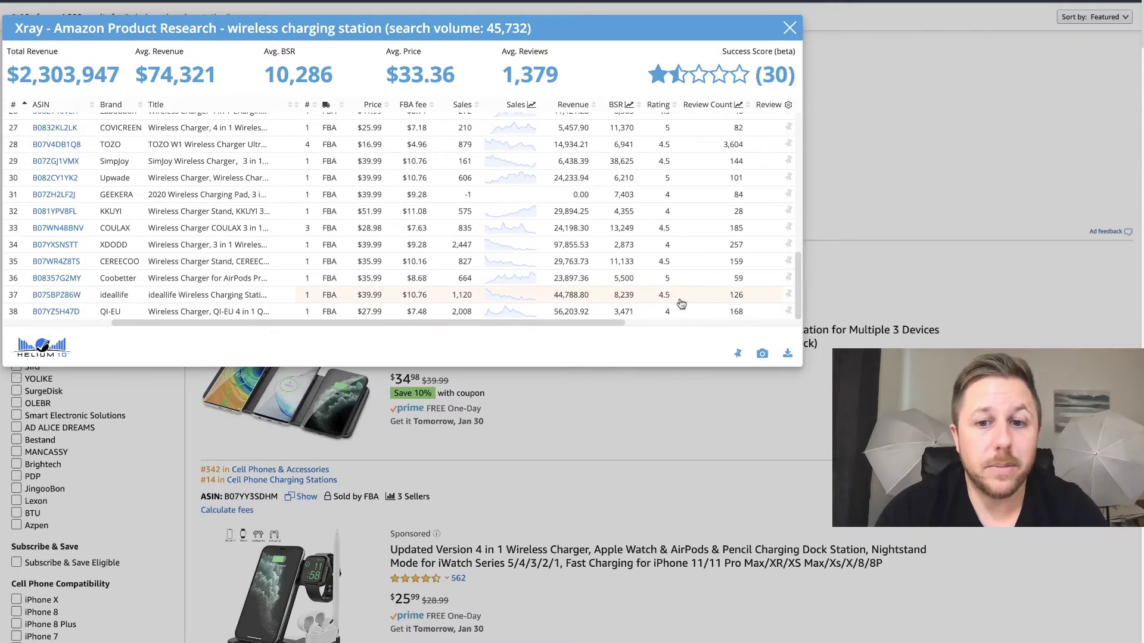
pyautogui.scroll(2, 682, 254)
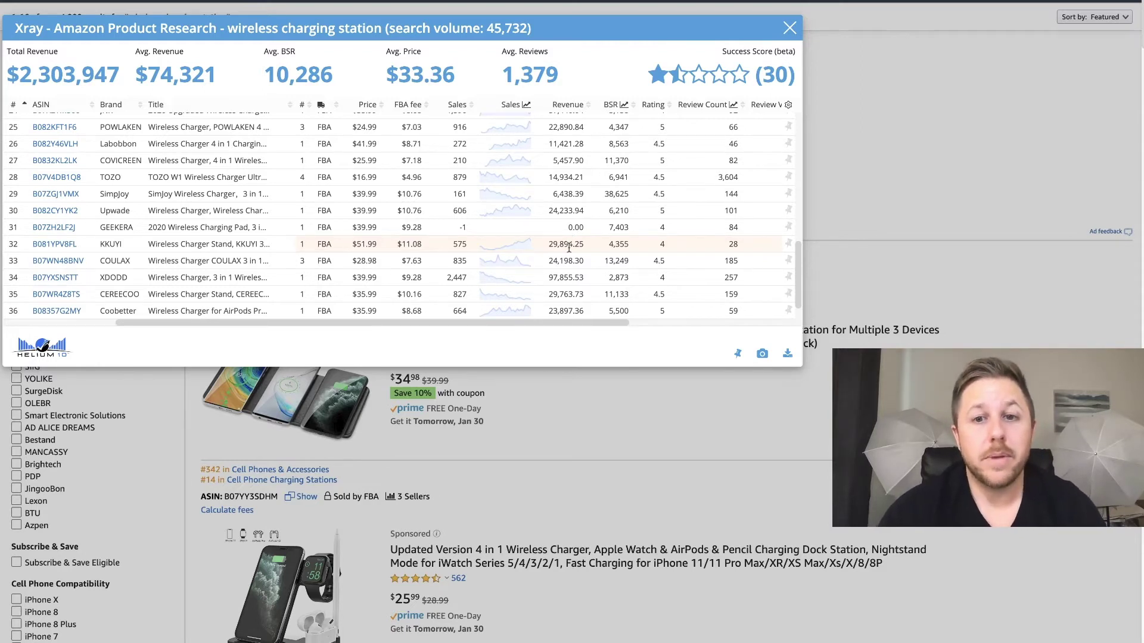
pyautogui.hscroll(2, 569, 248)
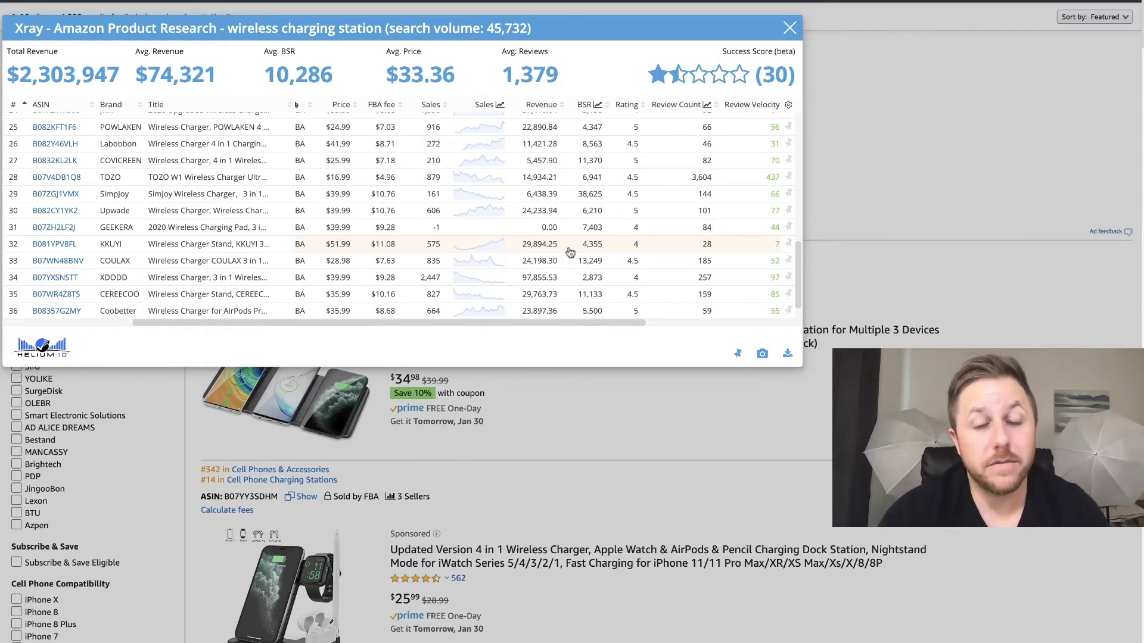
pyautogui.scroll(5, 686, 181)
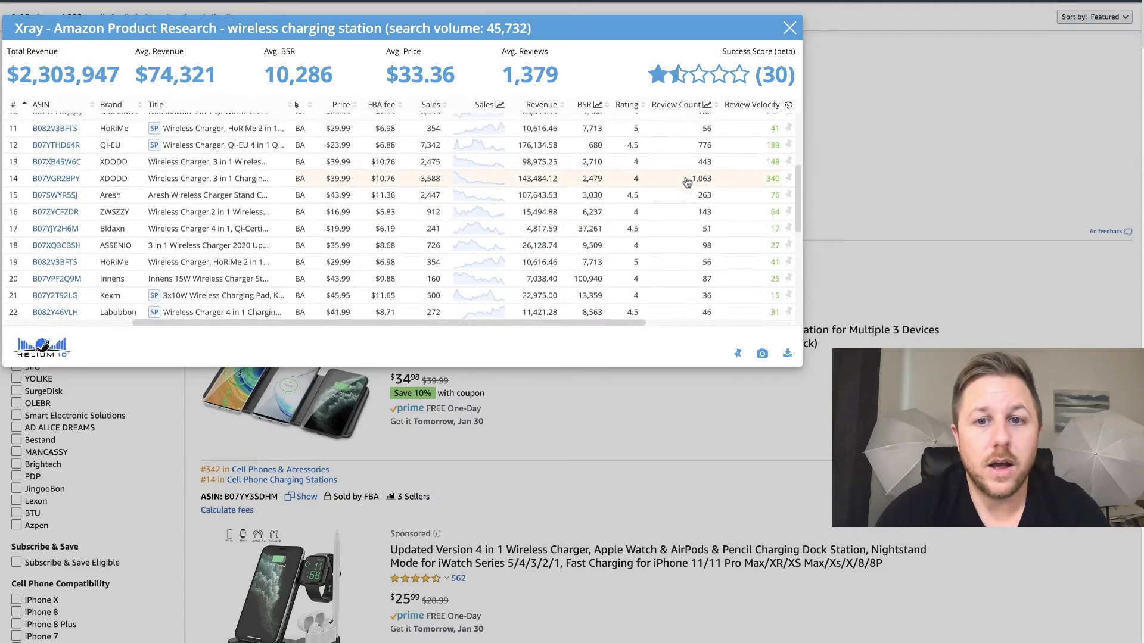
pyautogui.scroll(3, 687, 209)
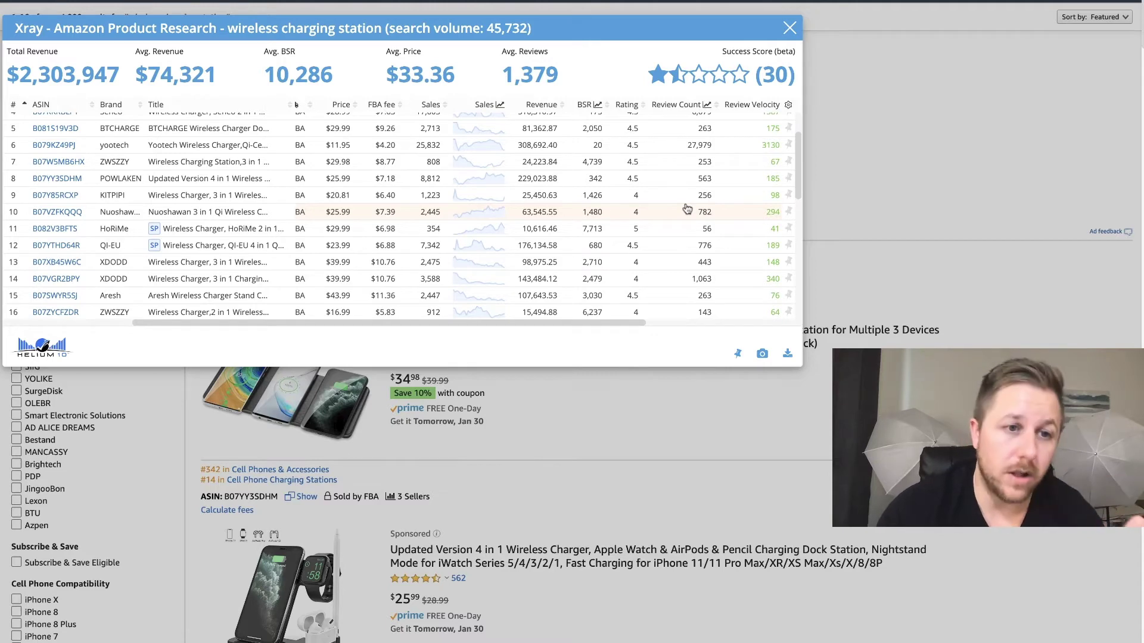
pyautogui.scroll(1, 687, 208)
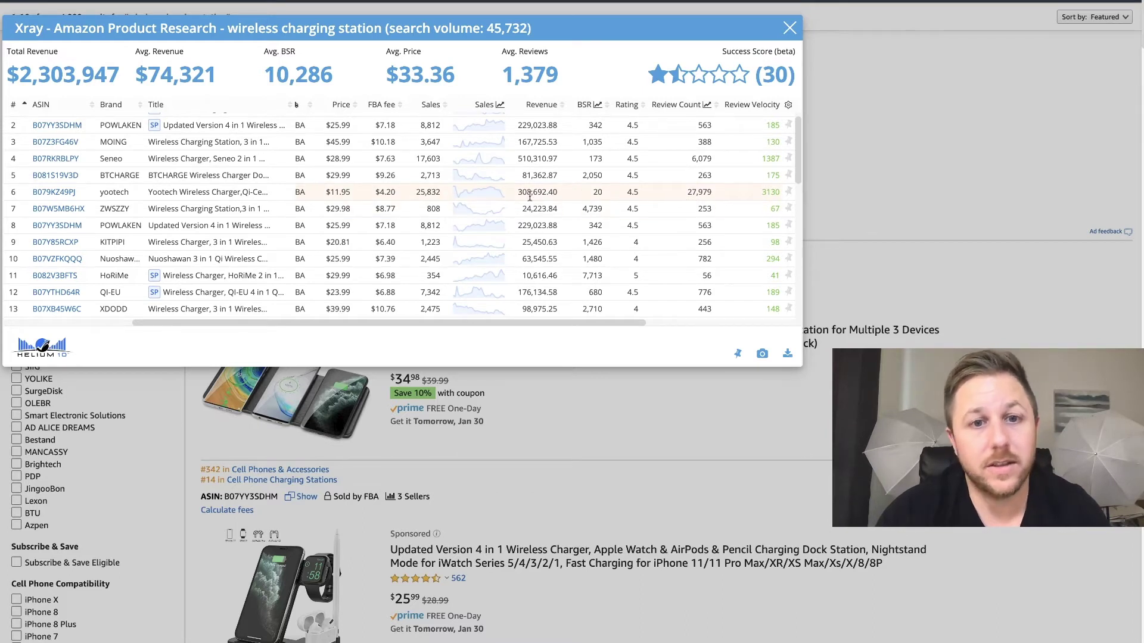
pyautogui.scroll(1, 540, 196)
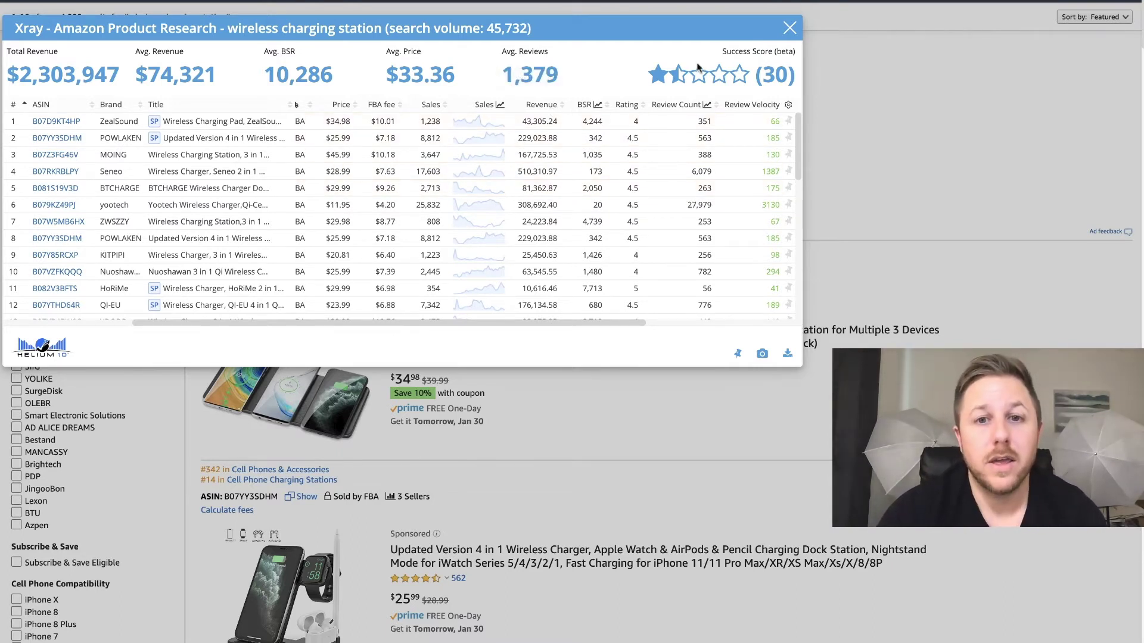
pyautogui.moveTo(698, 67)
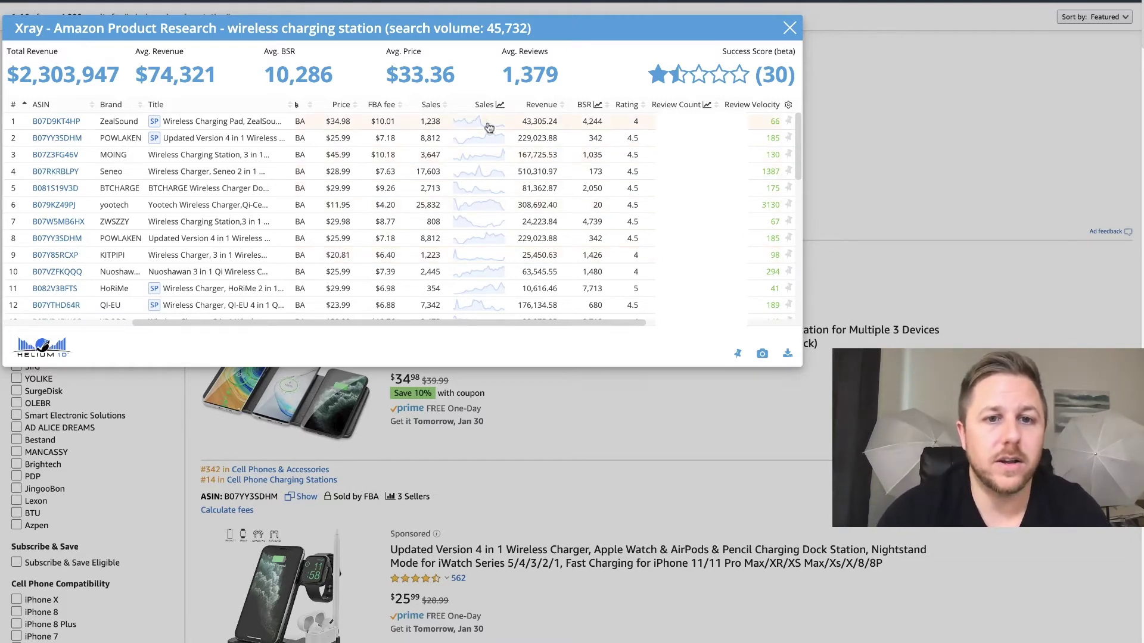
# View the 1 Year sales chart of the 3 in 1 Wireless Charging Station in row 3, closing the chart when done.
pyautogui.click(468, 157)
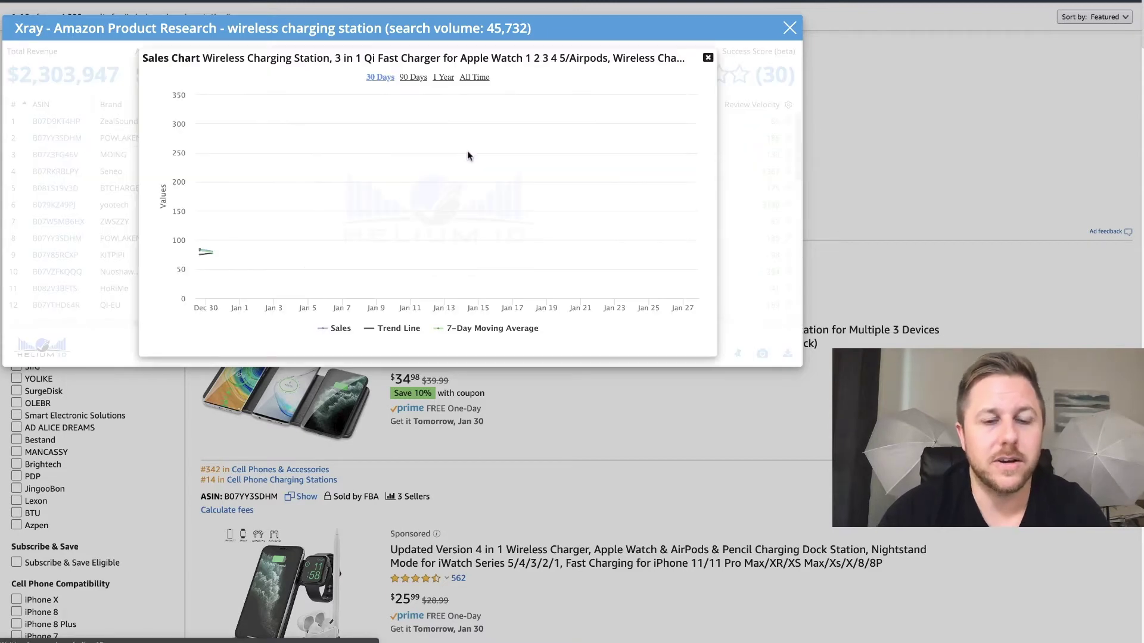
pyautogui.click(442, 80)
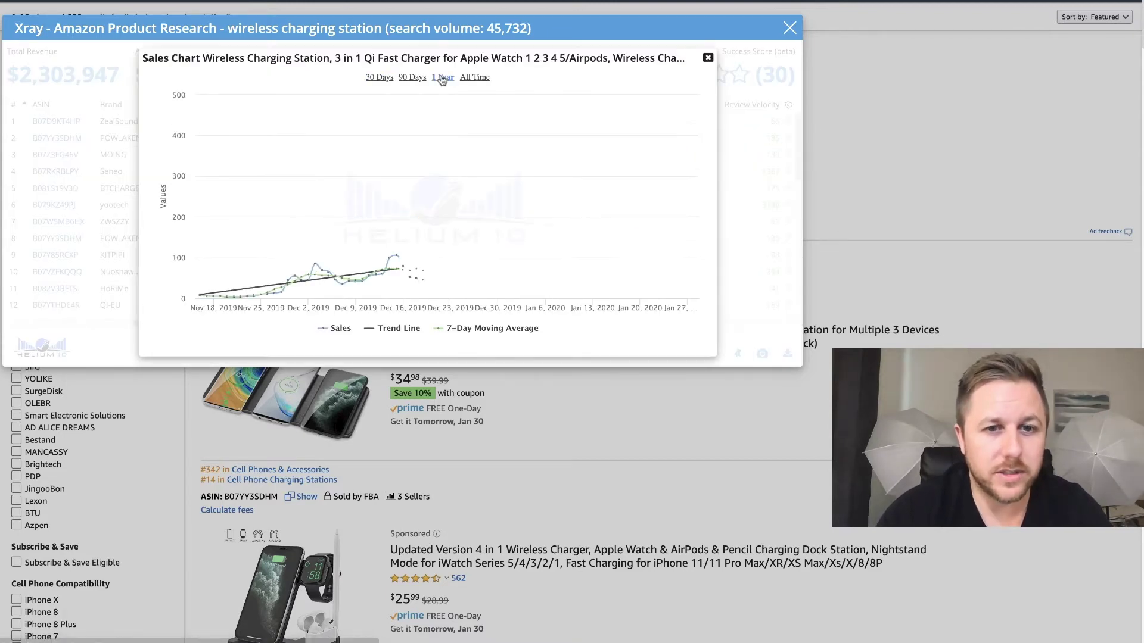
pyautogui.moveTo(471, 129)
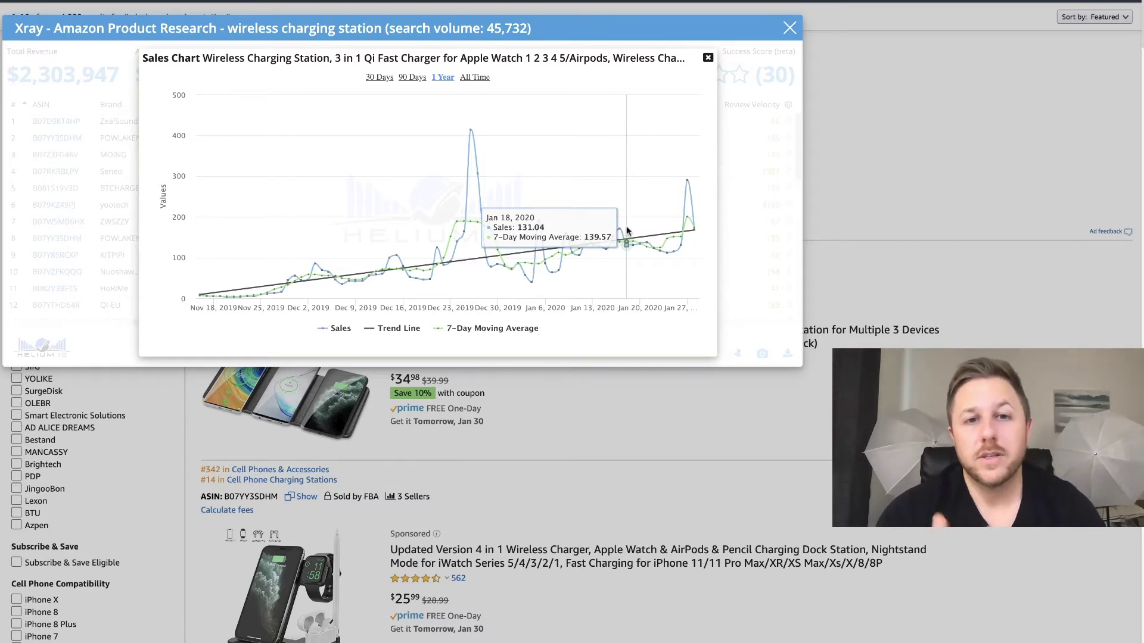
pyautogui.click(708, 58)
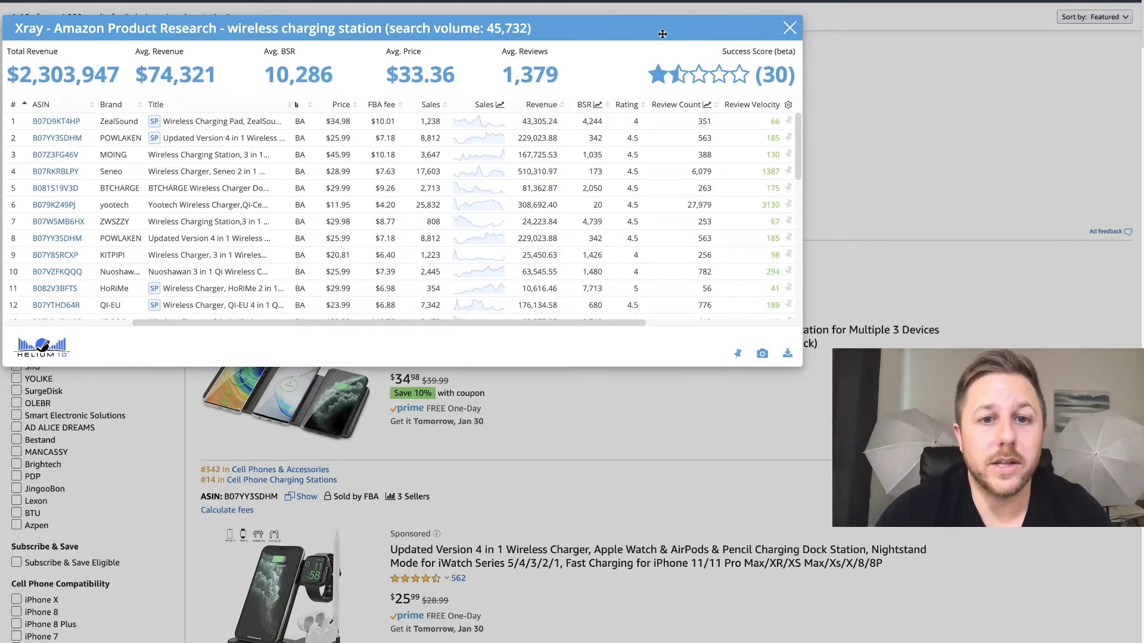
# Check the remaining wireless charging products down to the last Xray row and close the Xray window.
pyautogui.scroll(-10, 533, 273)
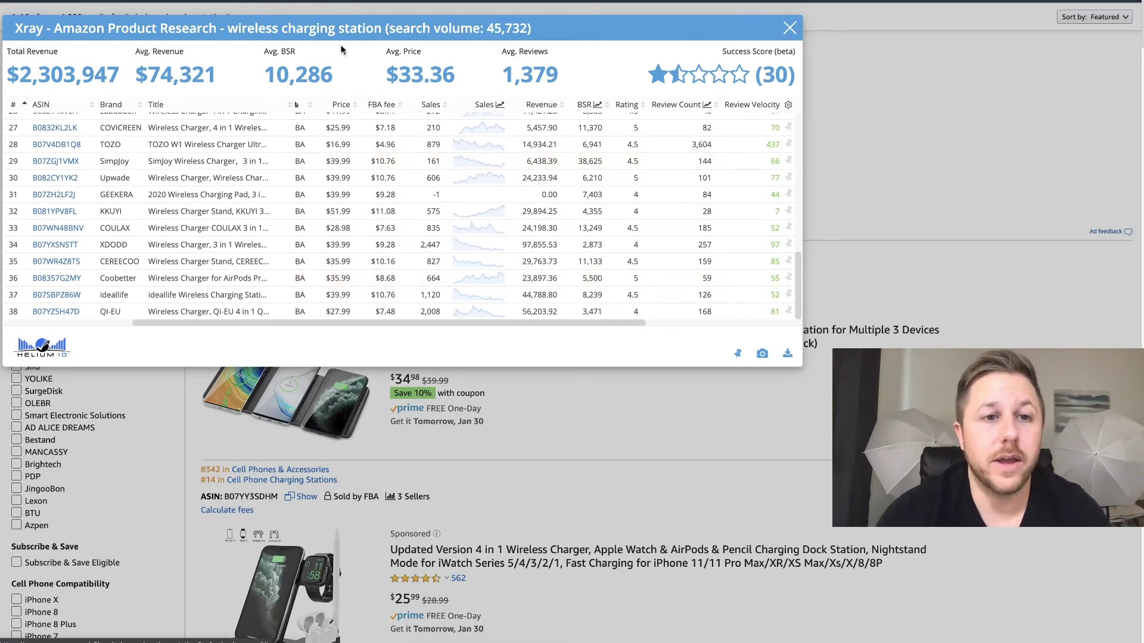
pyautogui.click(790, 28)
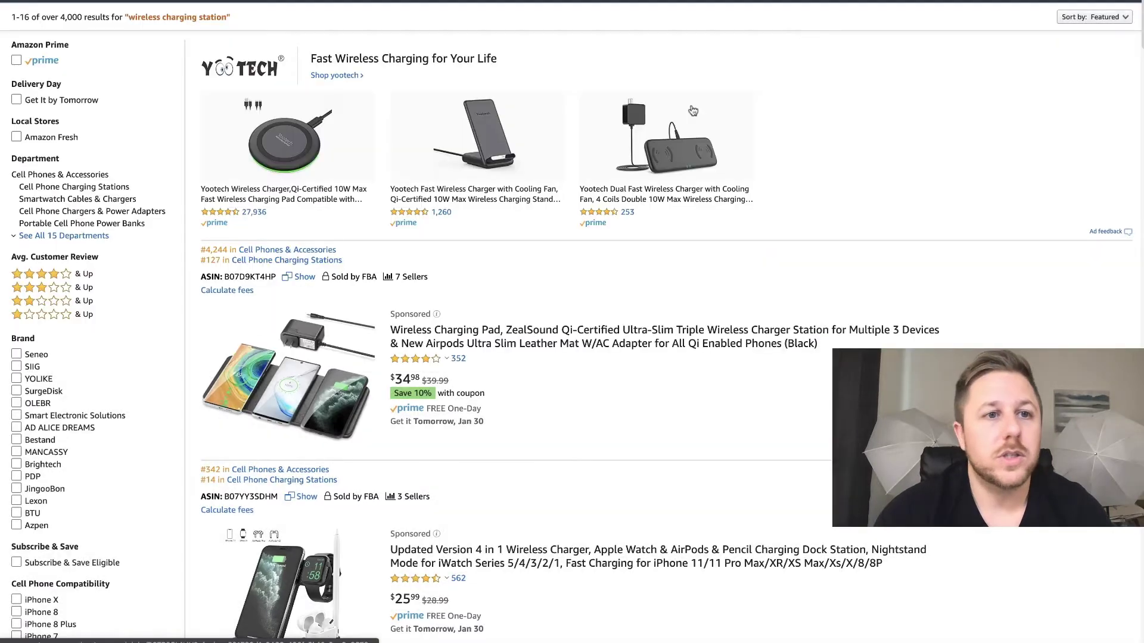
pyautogui.scroll(2, 694, 108)
pyautogui.scroll(-1, 691, 109)
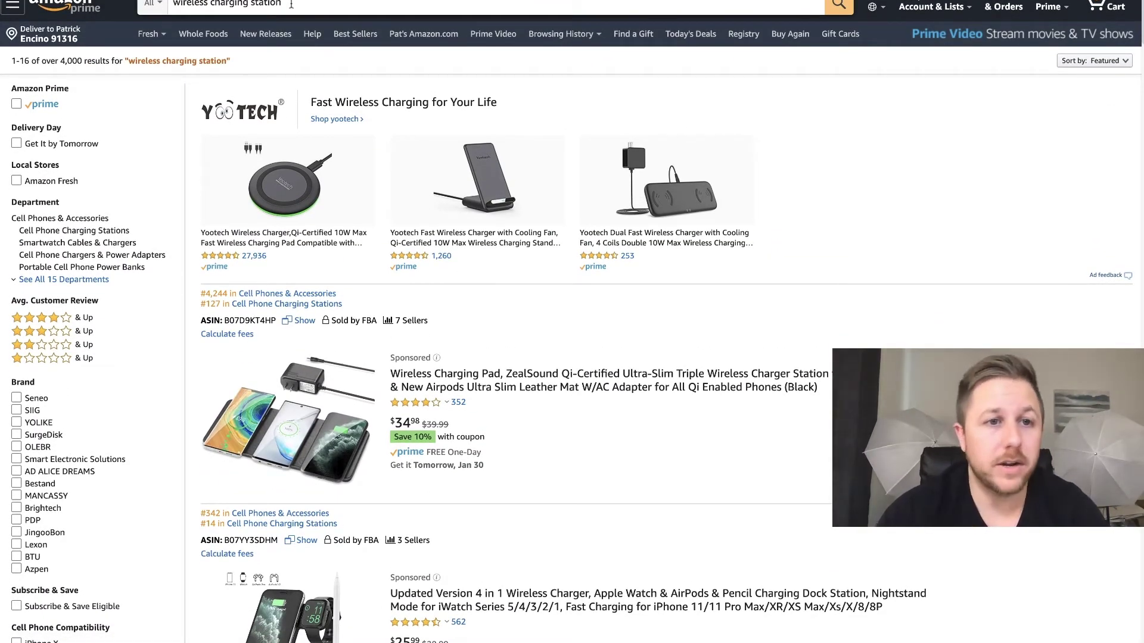
# Search Amazon for "little box for" and pick the suggested query "little box for wedding".
pyautogui.click(291, 4)
pyautogui.press('super+a')
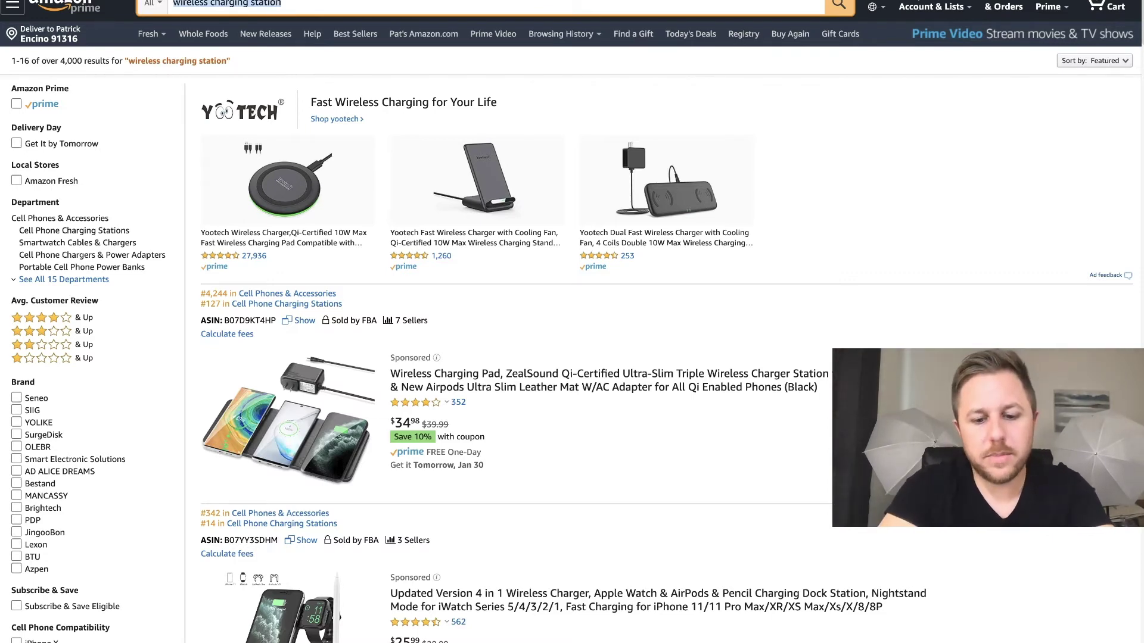
pyautogui.write('little b')
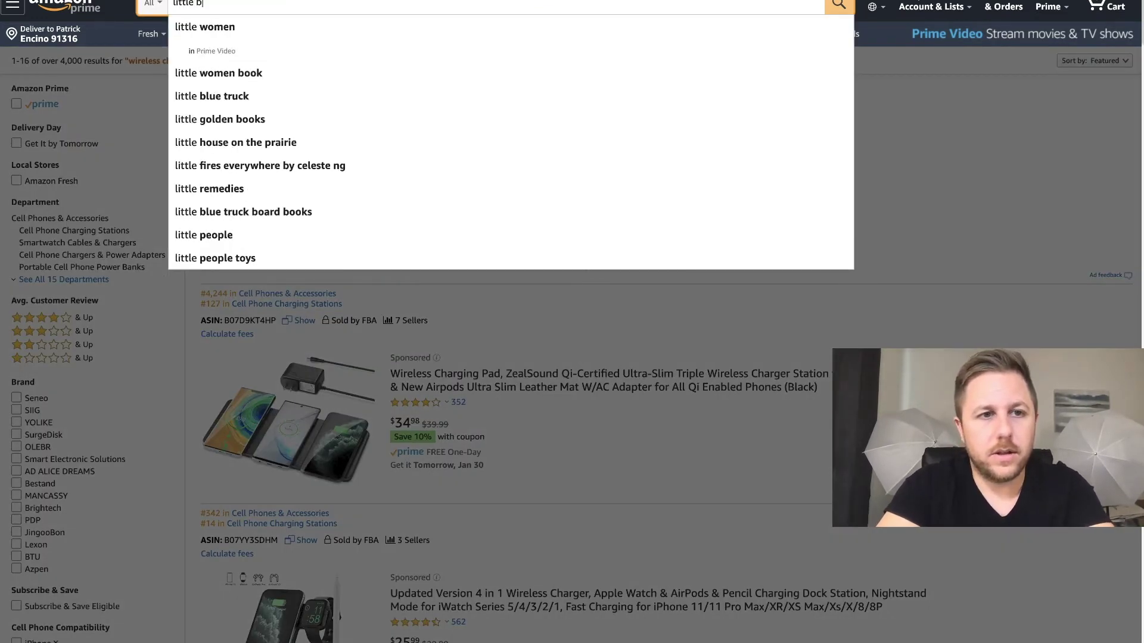
pyautogui.write('ox for')
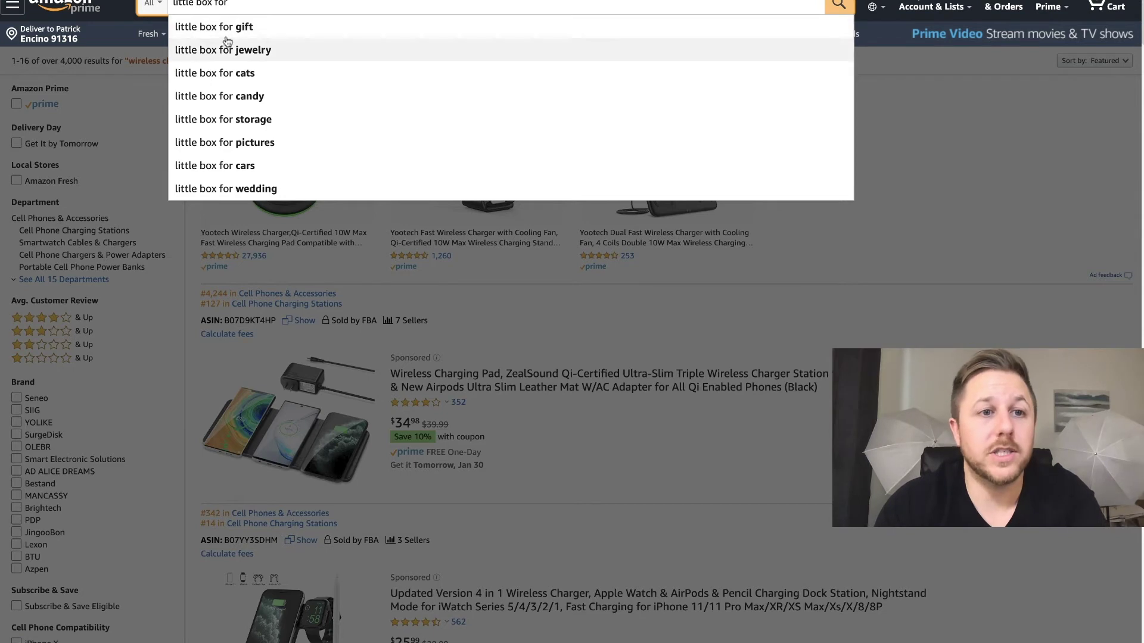
pyautogui.click(233, 194)
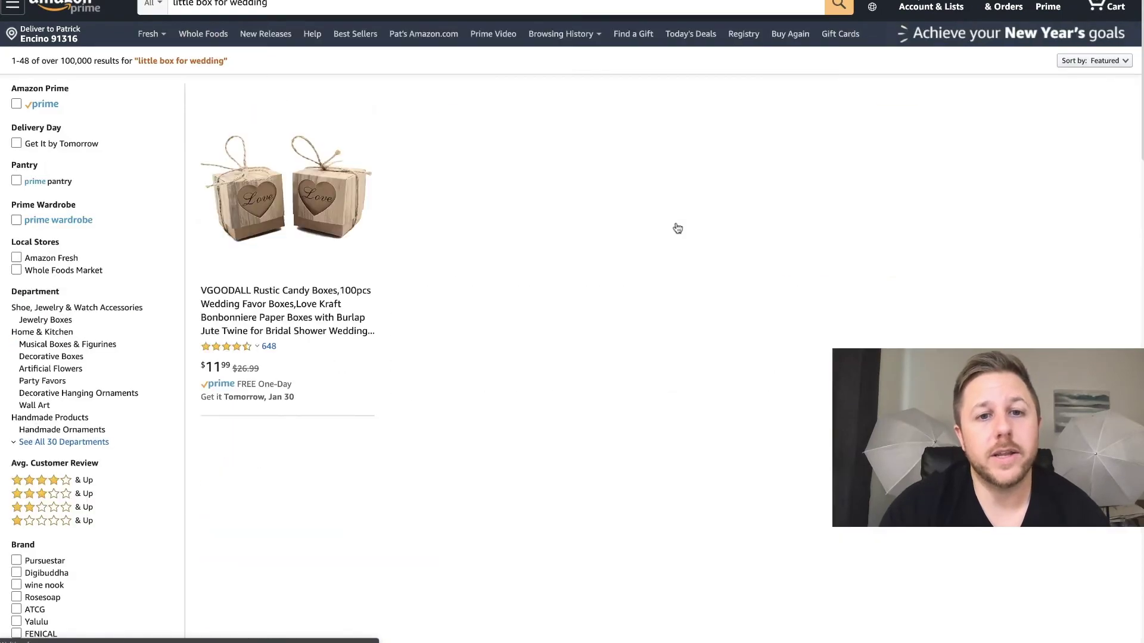
# Examine the prices, ratings, review counts and BSR of the wedding card box listings in the search results.
pyautogui.scroll(-1, 844, 280)
pyautogui.scroll(-2, 845, 280)
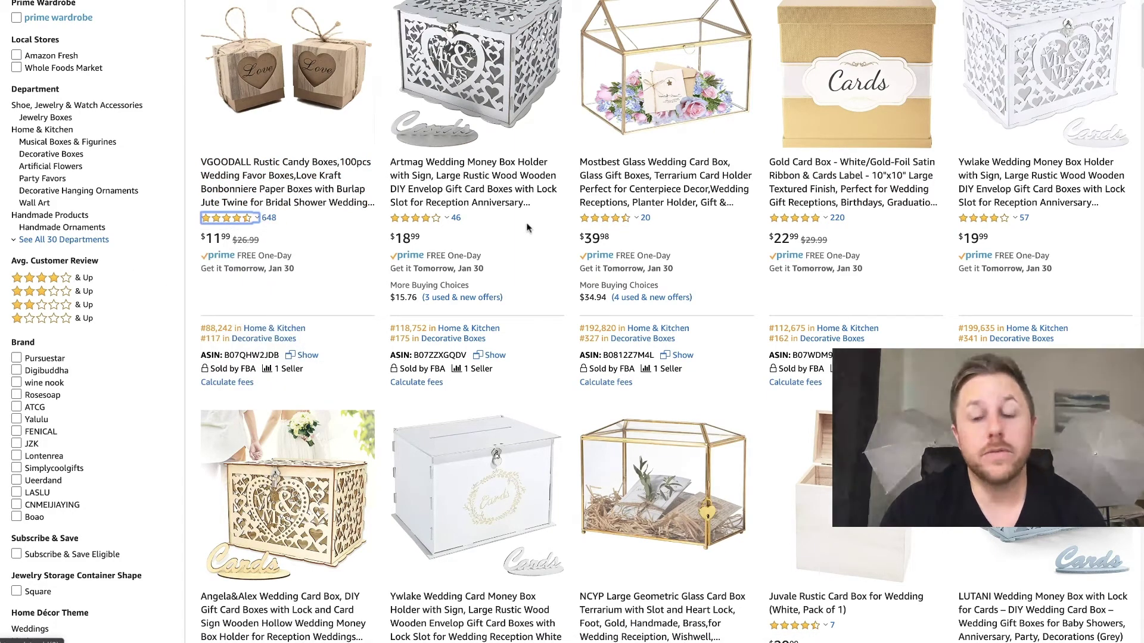
pyautogui.scroll(-4, 492, 204)
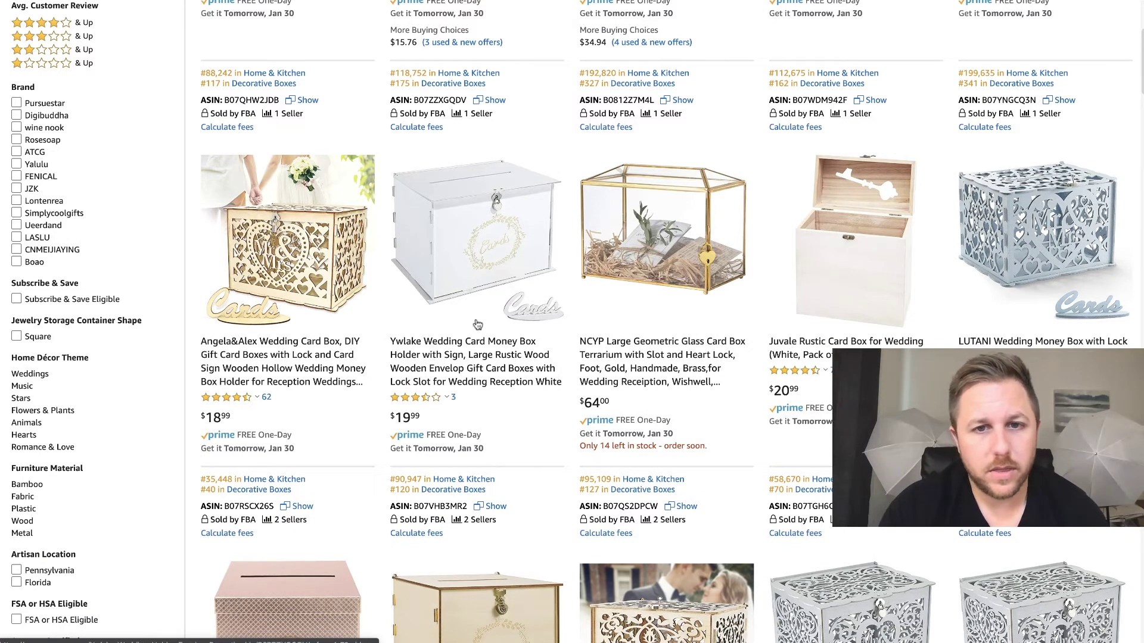
pyautogui.scroll(1, 459, 293)
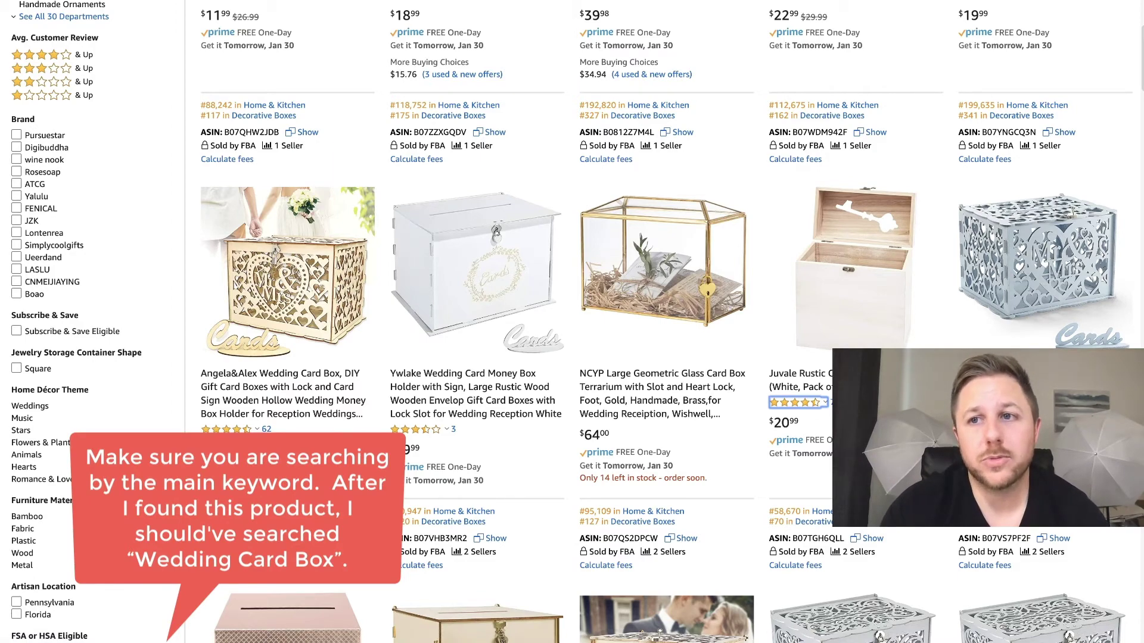
pyautogui.scroll(3, 1082, 47)
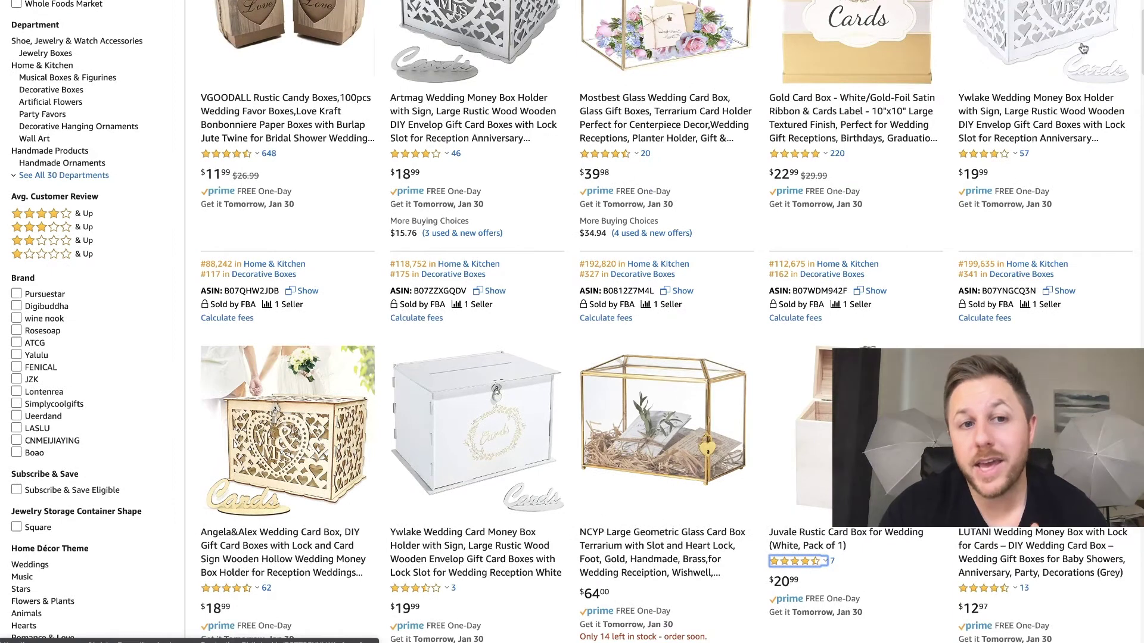
pyautogui.scroll(1, 1083, 47)
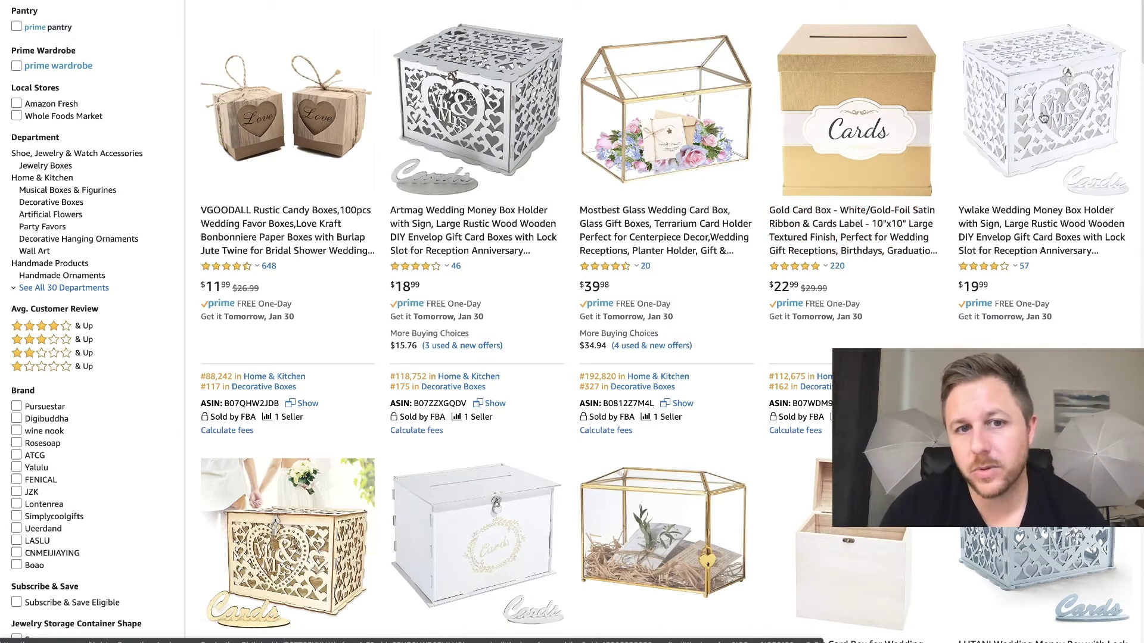
# Run Helium 10 Xray on the "little box for wedding" results and bring the revenue, BSR, rating and review columns into view.
pyautogui.scroll(2, 563, 209)
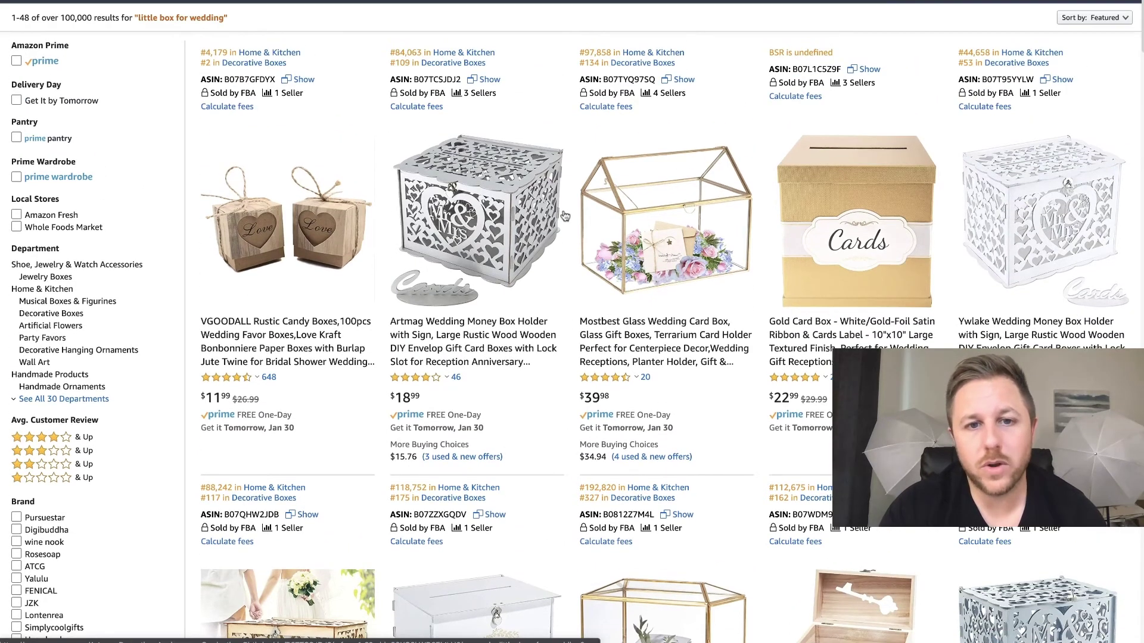
pyautogui.scroll(1, 801, 213)
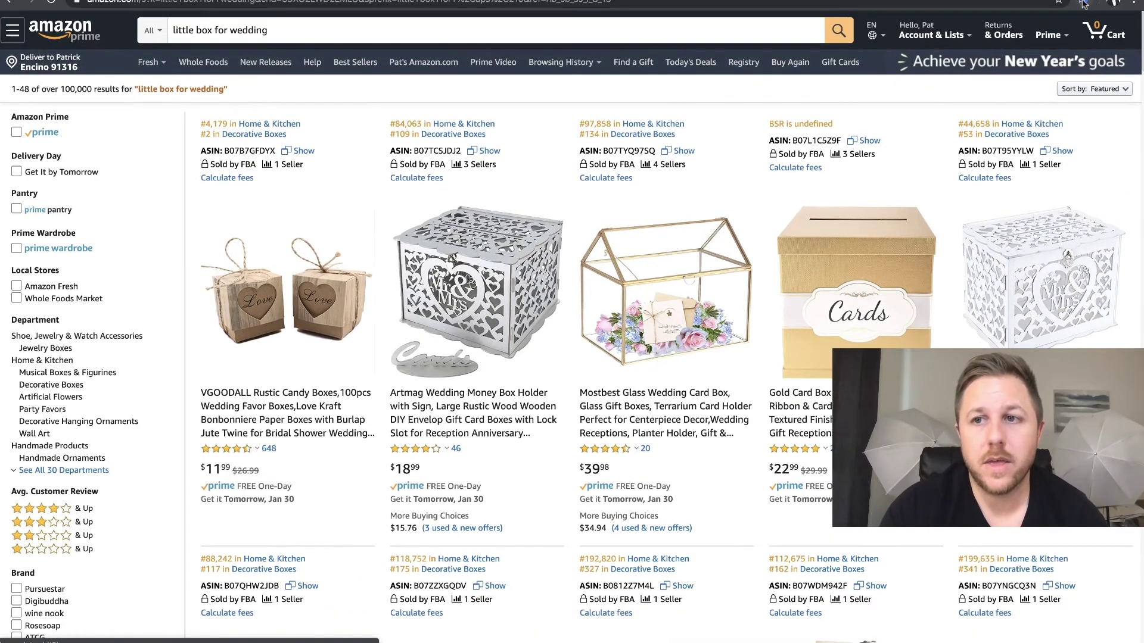
pyautogui.click(1083, 3)
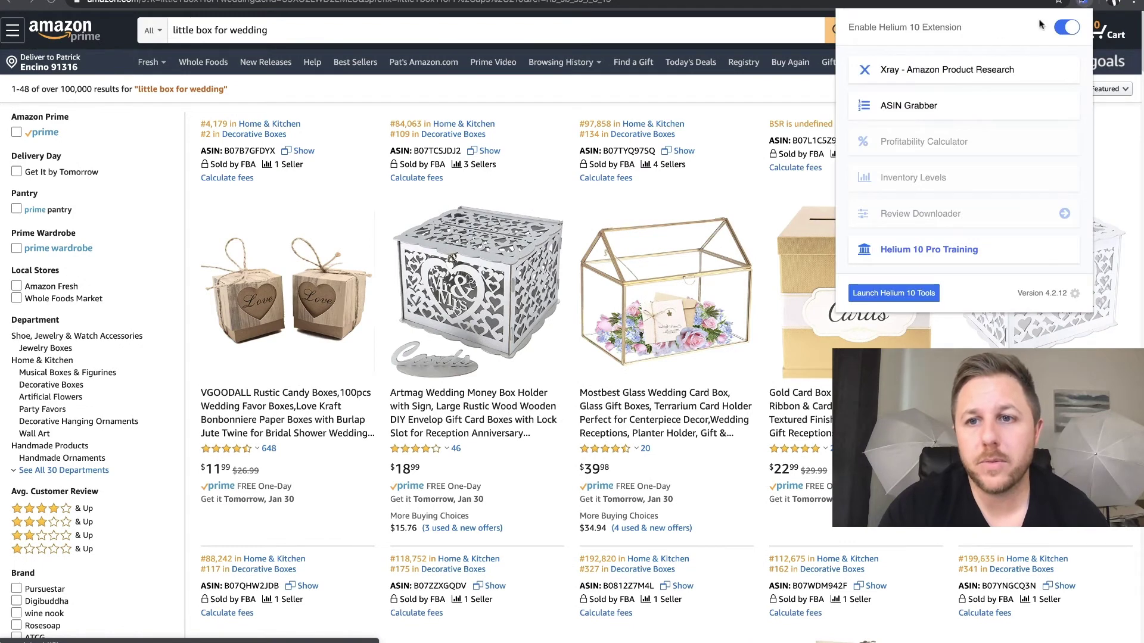
pyautogui.click(951, 67)
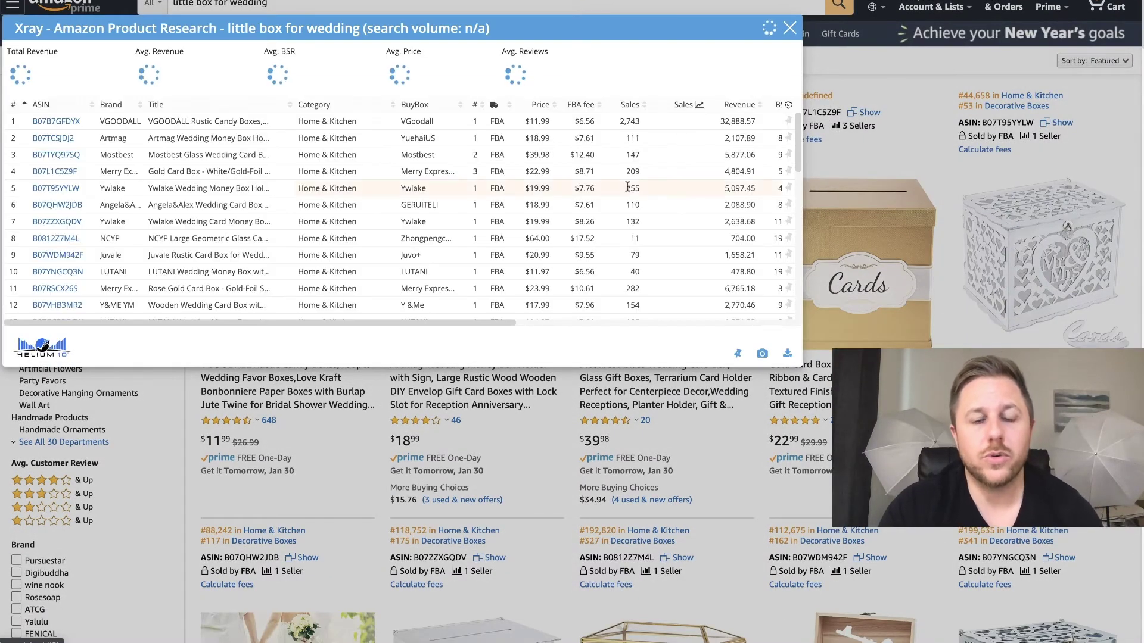
pyautogui.hscroll(3, 627, 187)
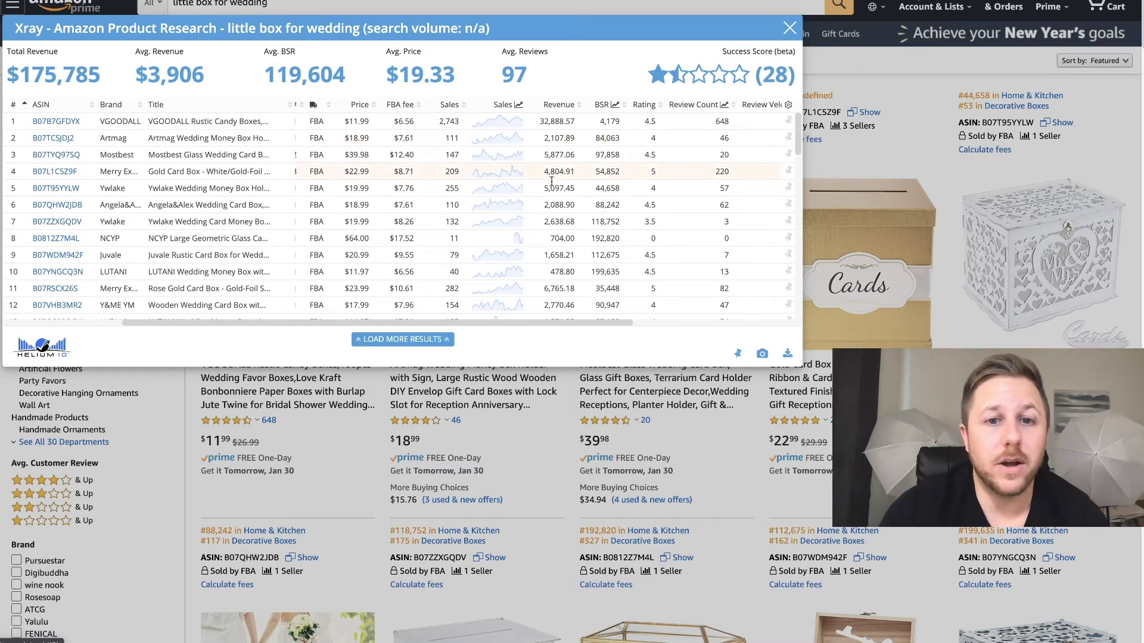
# Examine the sales, revenue and review counts of the wedding box products down to row 59 and close the Xray window.
pyautogui.scroll(-1, 560, 220)
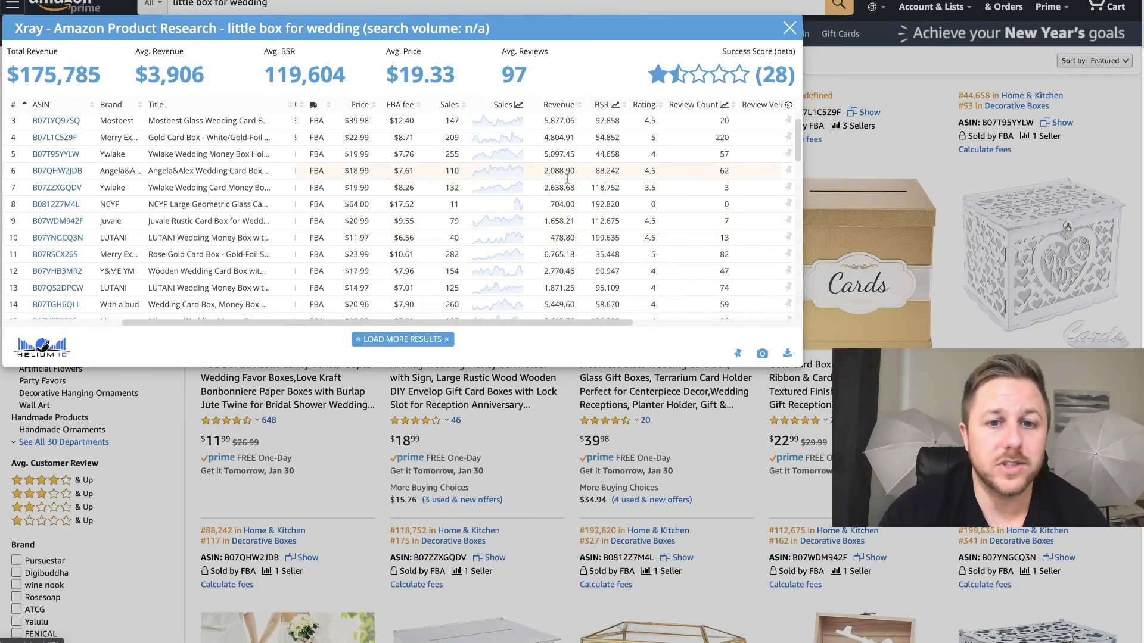
pyautogui.scroll(-1, 553, 259)
pyautogui.scroll(-1, 555, 259)
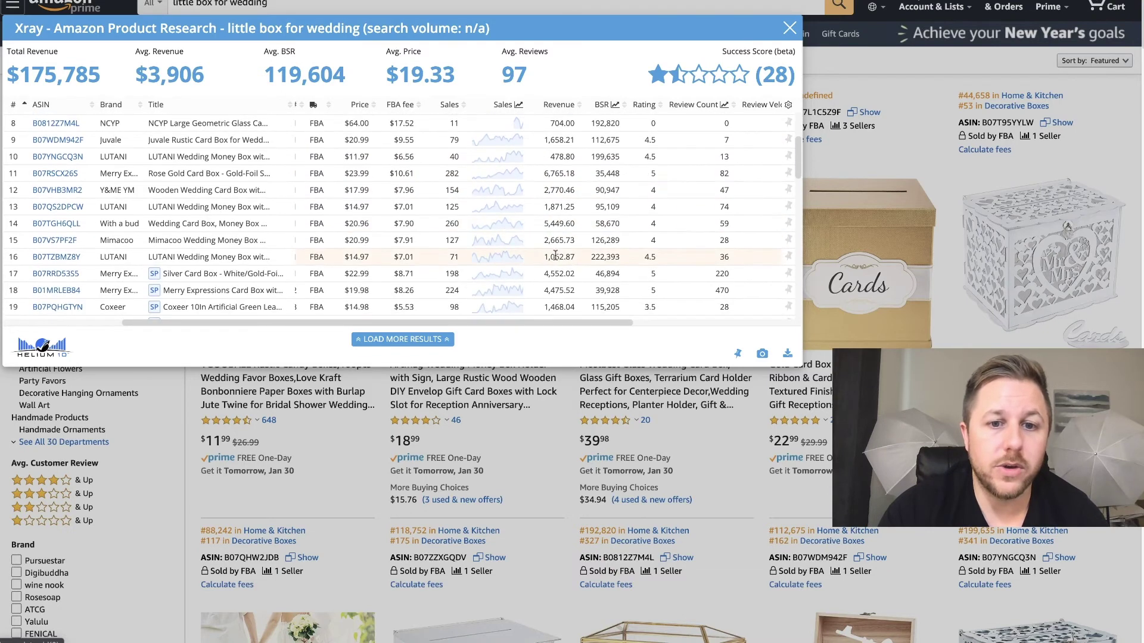
pyautogui.scroll(-5, 555, 256)
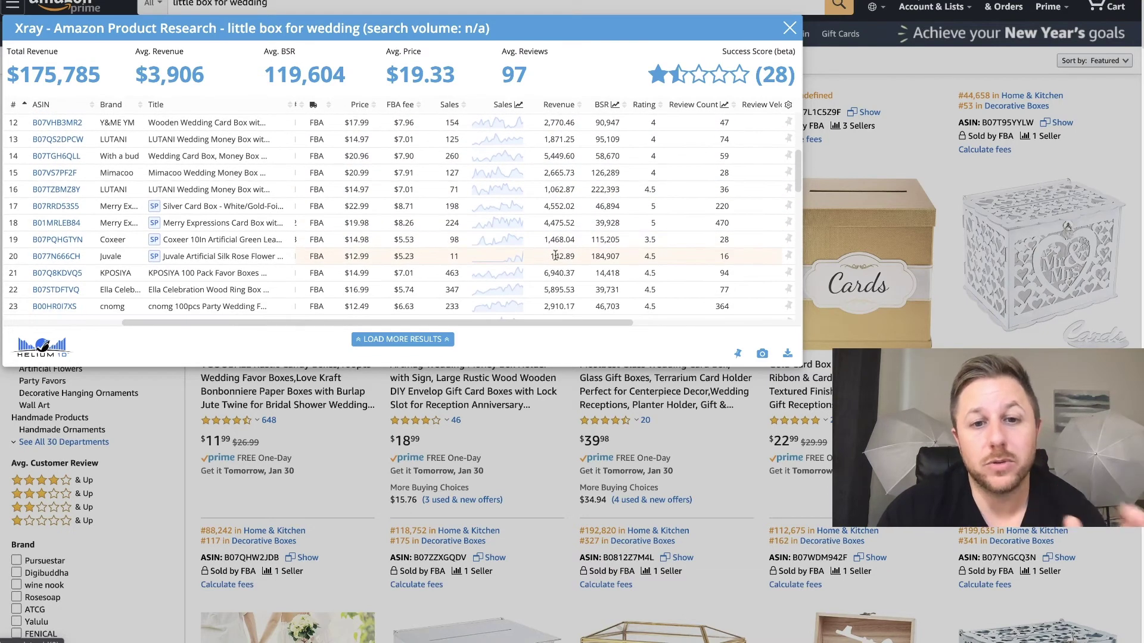
pyautogui.scroll(-8, 555, 255)
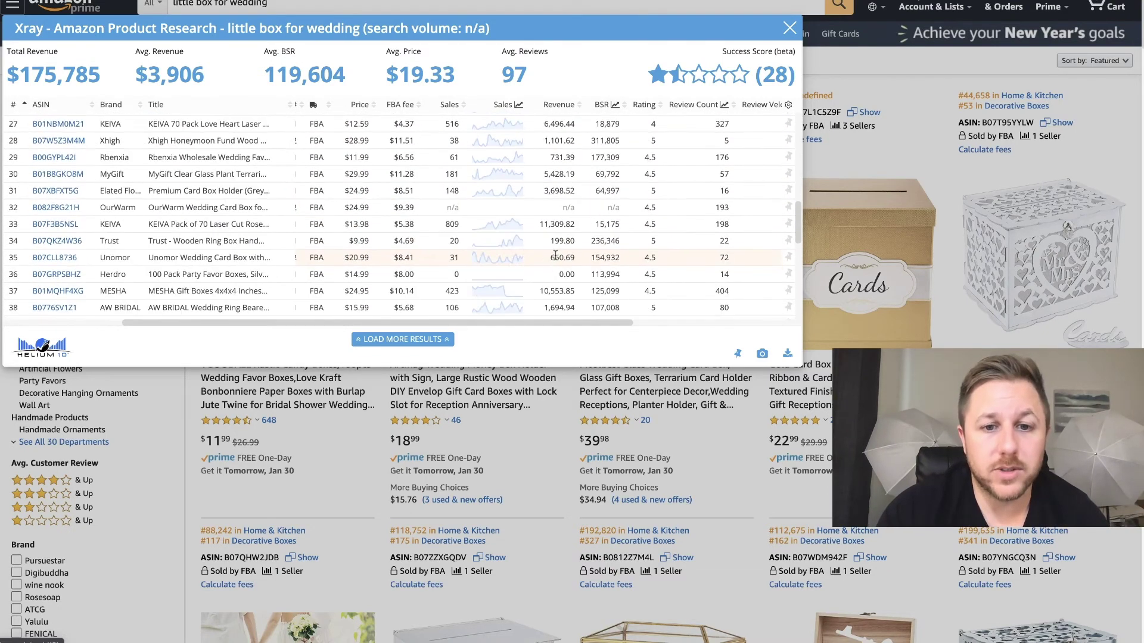
pyautogui.scroll(-5, 555, 258)
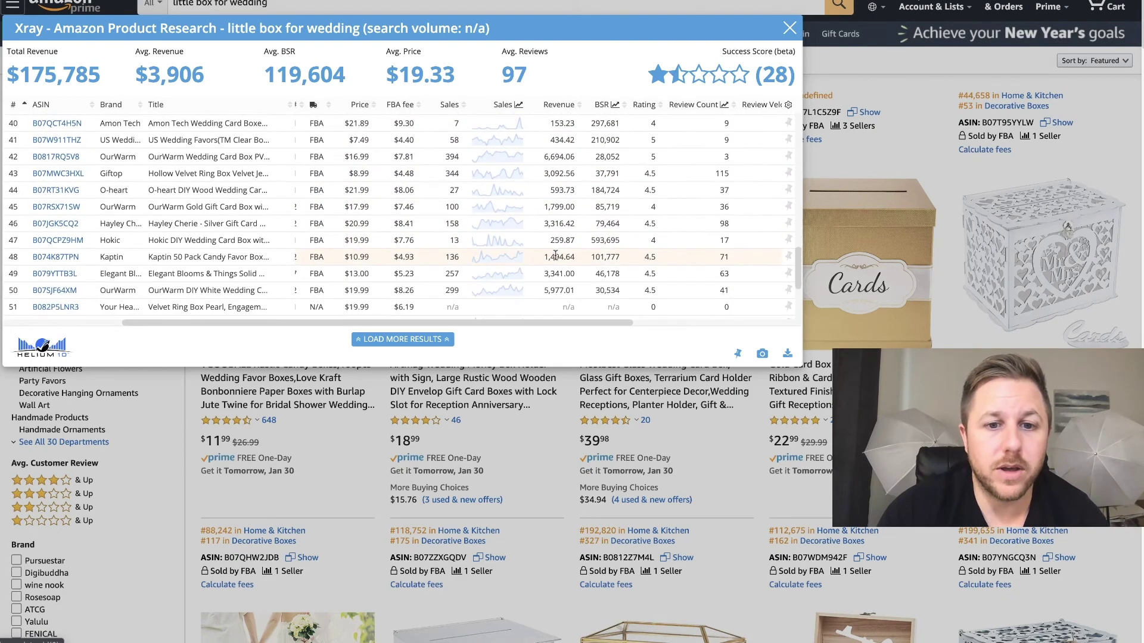
pyautogui.scroll(-1, 555, 255)
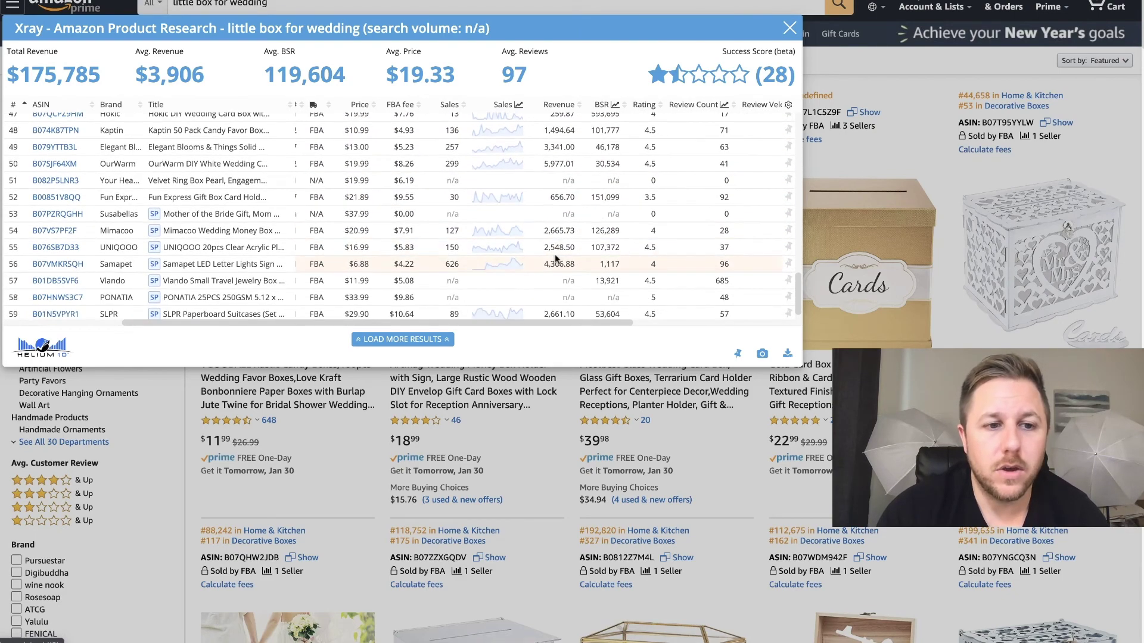
pyautogui.scroll(3, 555, 259)
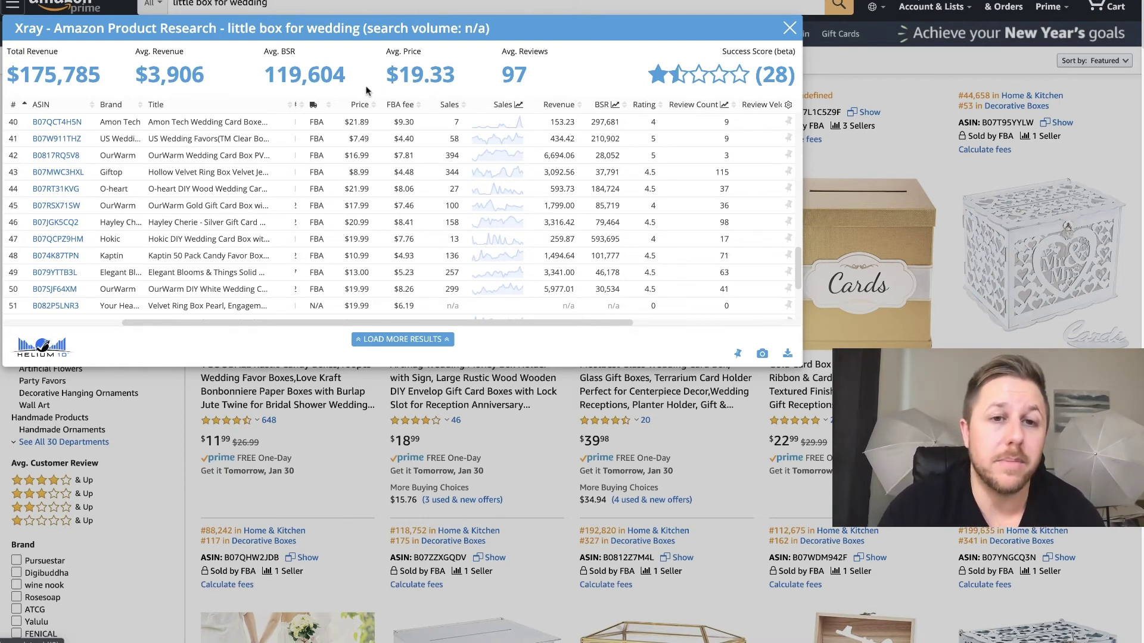
pyautogui.click(789, 30)
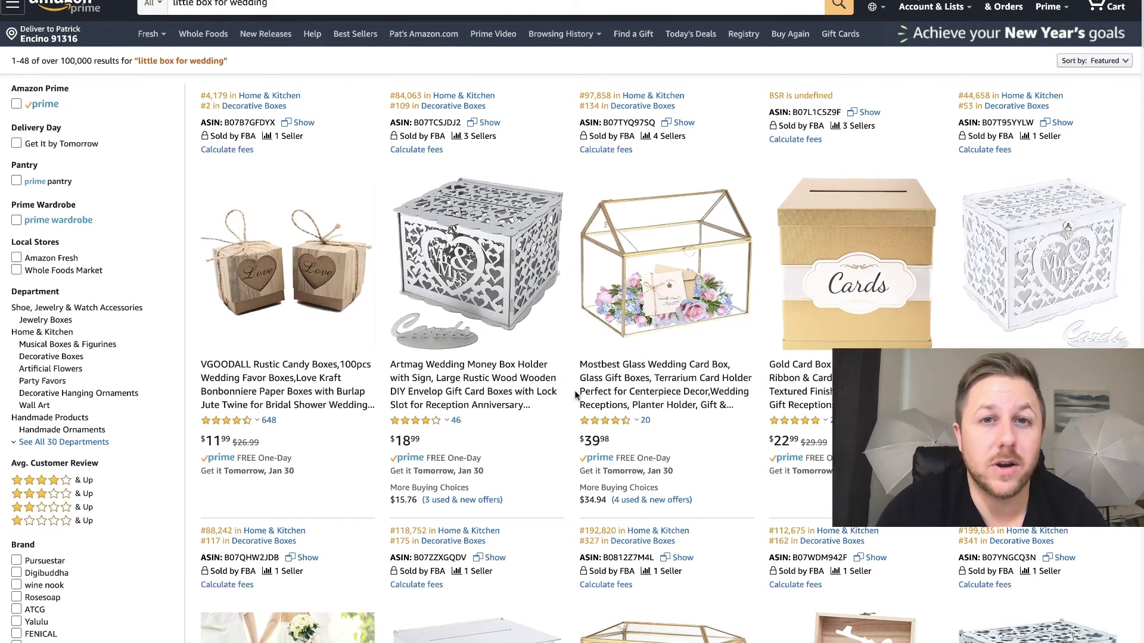
# Search Amazon for "cheese board".
pyautogui.tripleClick(325, 4)
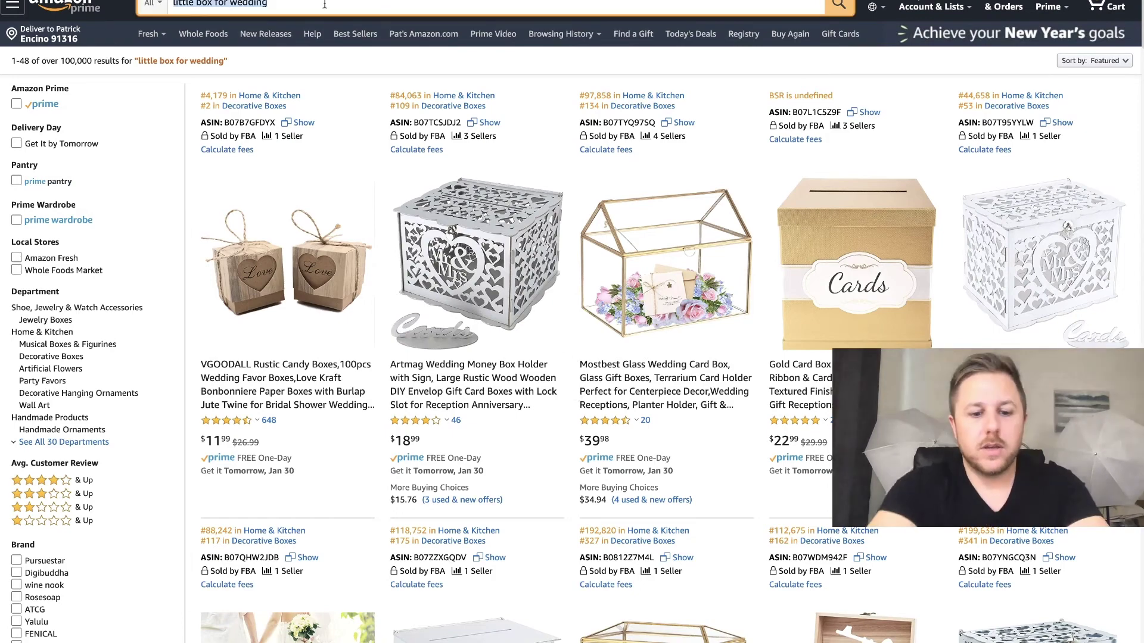
pyautogui.write('cheese board')
pyautogui.press('Return')
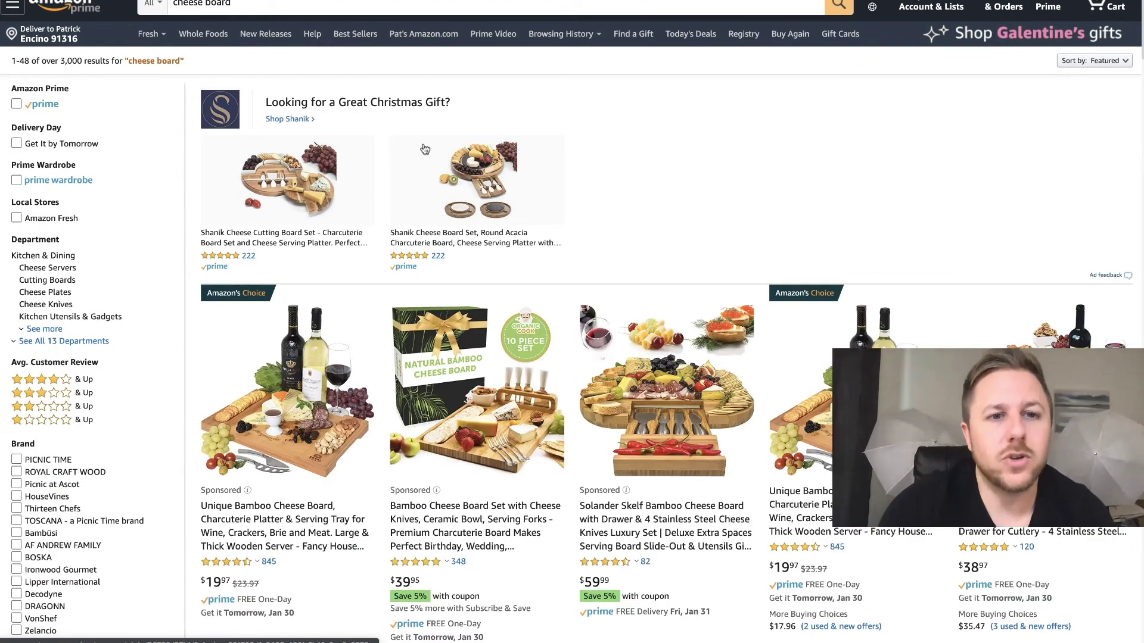
# Switch to Helium 10 and run a Cerebro reverse ASIN lookup of the bamboo cheese board B0723B35QQ, loading the earlier search from history.
pyautogui.scroll(-5, 423, 140)
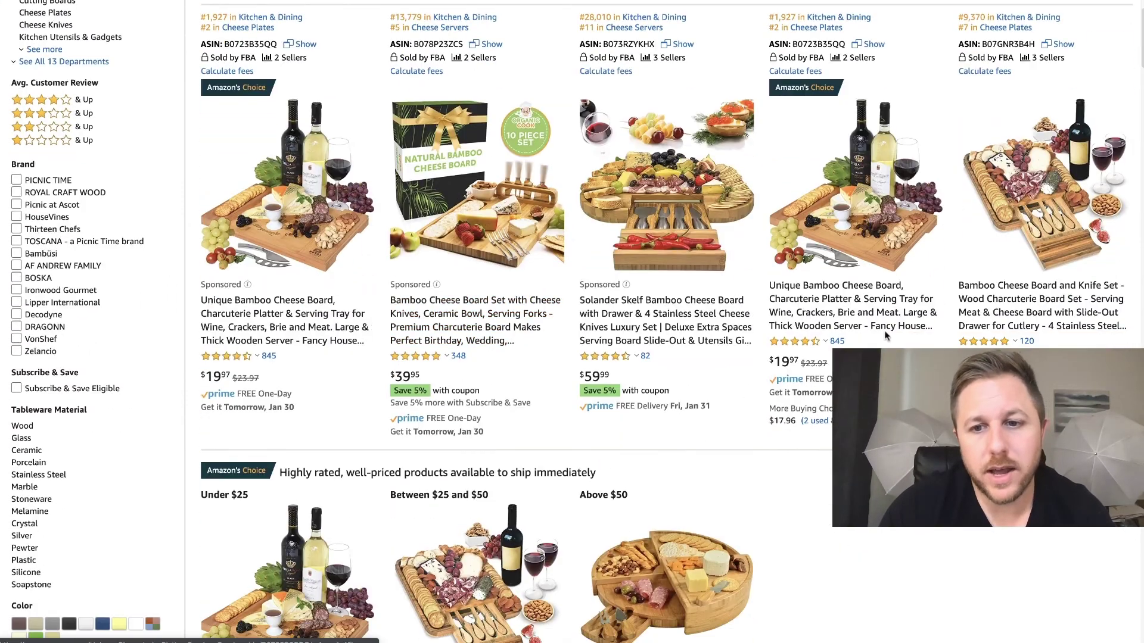
pyautogui.click(851, 310)
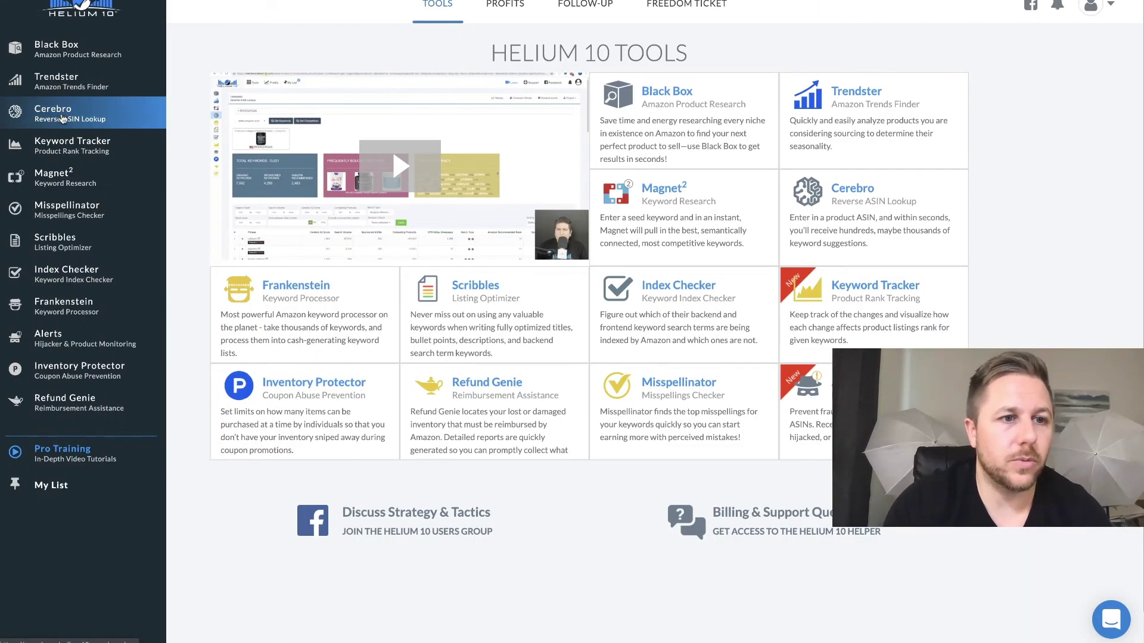
pyautogui.click(63, 119)
pyautogui.write('B0723B35QQ')
pyautogui.press('Return')
pyautogui.click(203, 137)
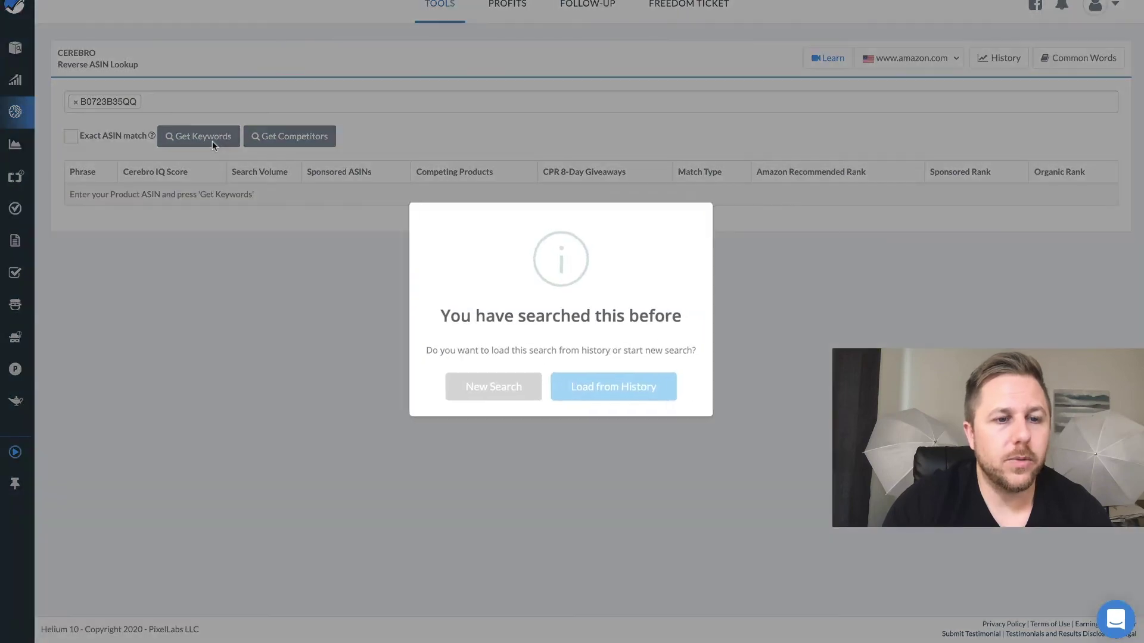
pyautogui.click(638, 387)
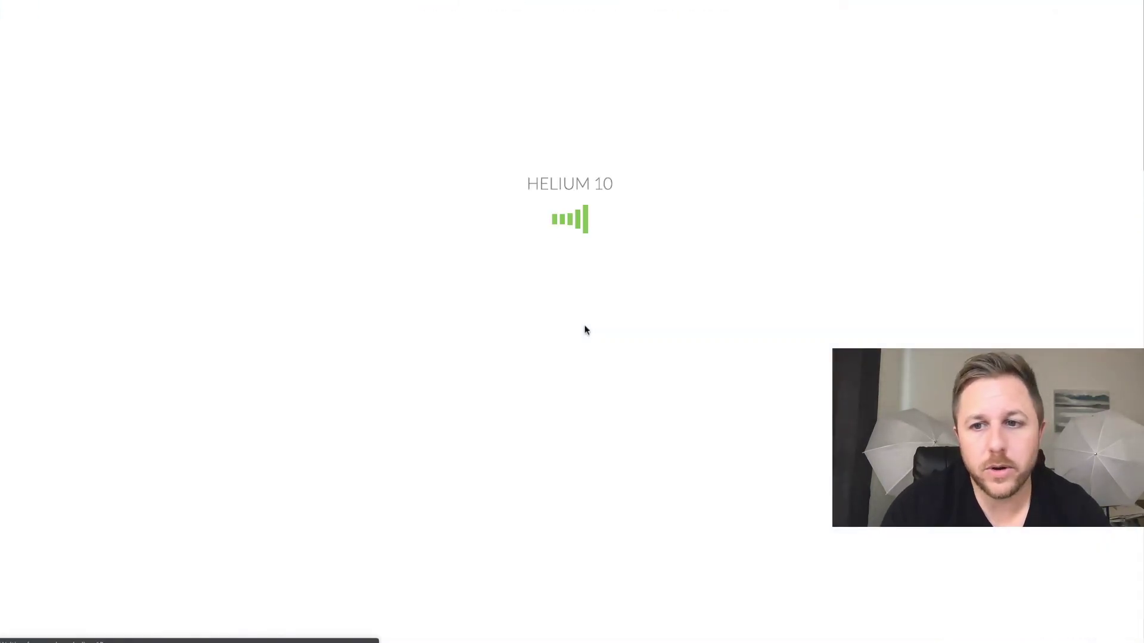
# Examine the search volumes and competing products of the cheese board's keyword phrases on the first page of Cerebro results.
pyautogui.scroll(-5, 585, 330)
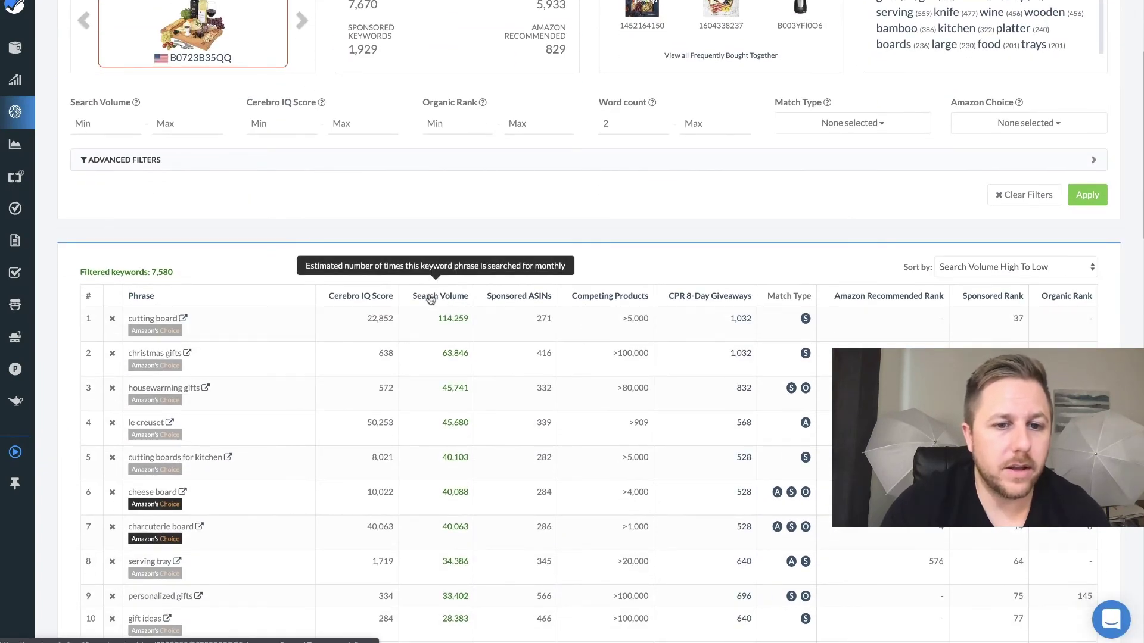
pyautogui.scroll(-3, 435, 426)
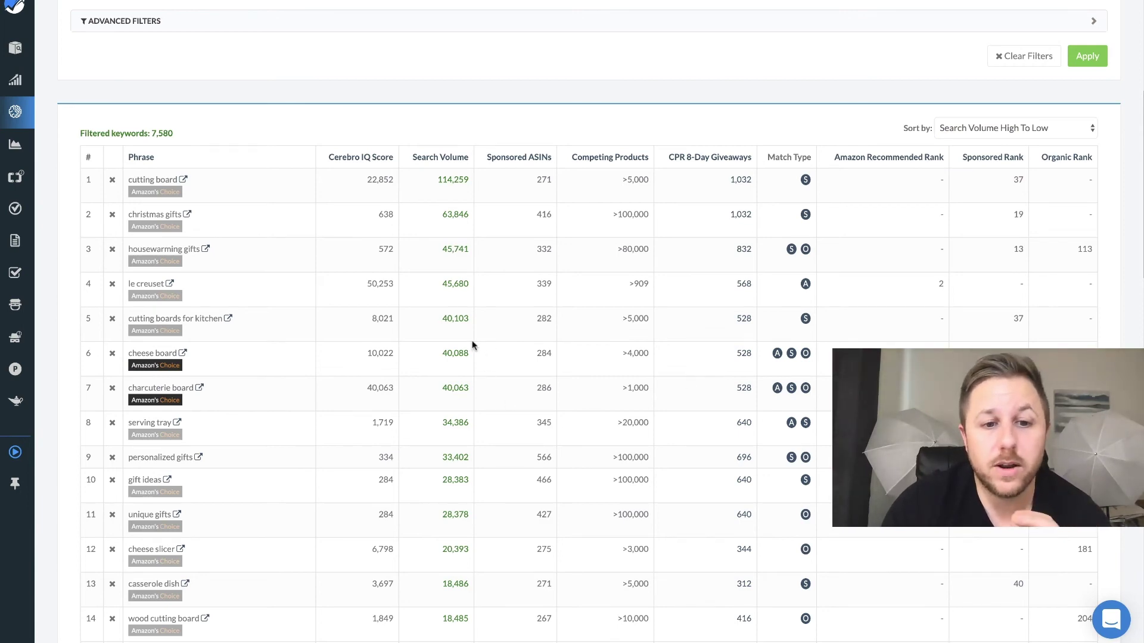
pyautogui.scroll(-20, 463, 374)
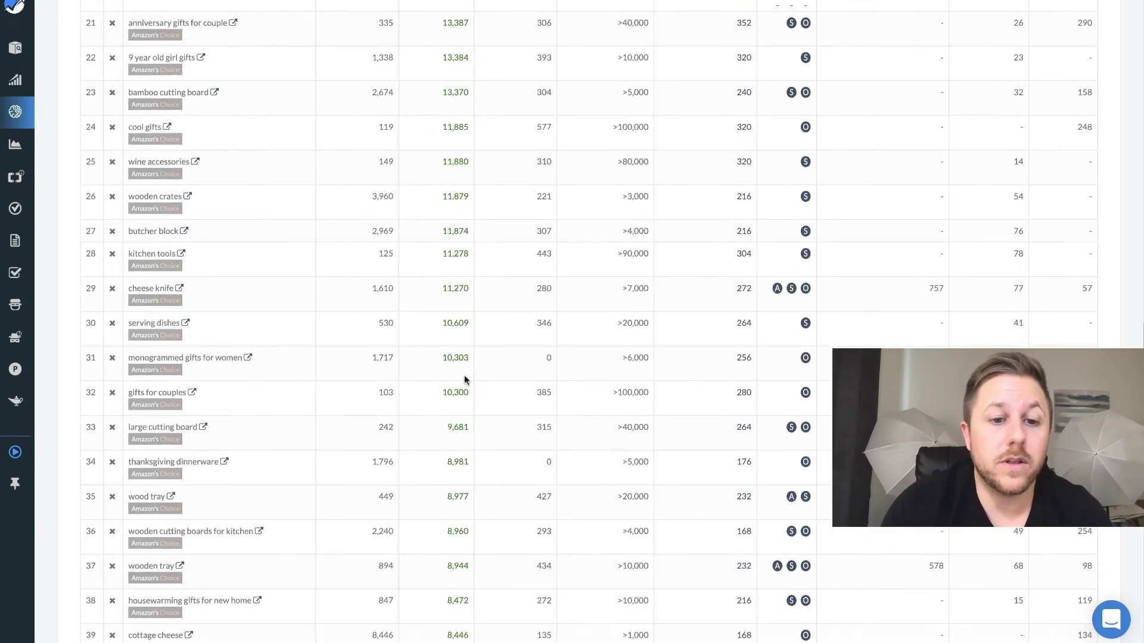
pyautogui.scroll(-3, 464, 376)
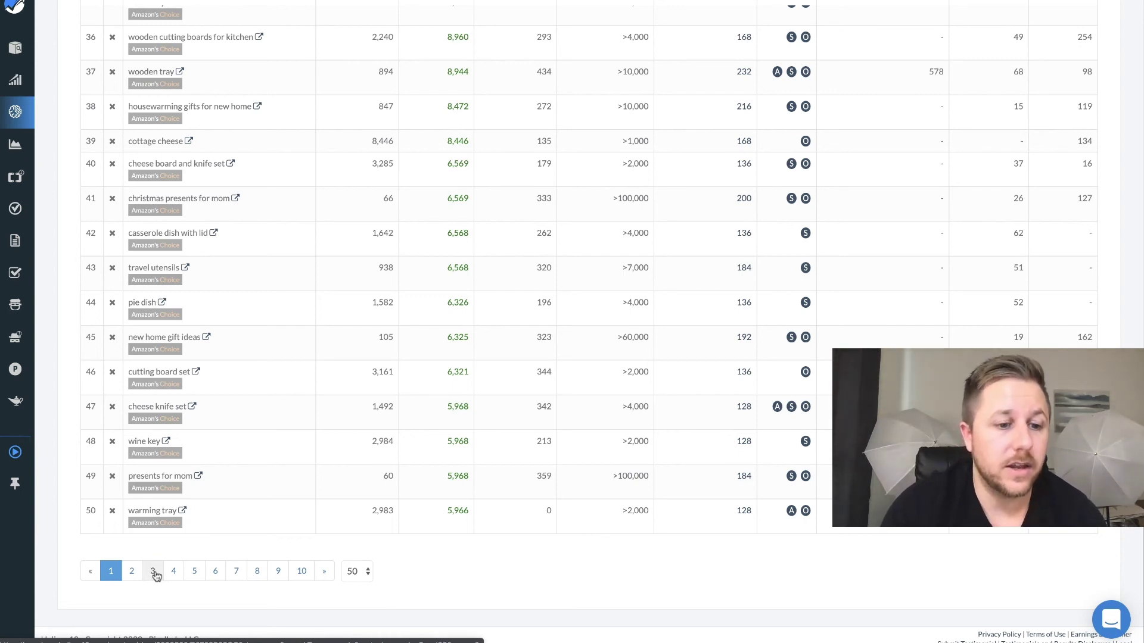
# Open page 4 of the Cerebro keyword results and examine the lower-volume phrases and their ranks.
pyautogui.click(173, 573)
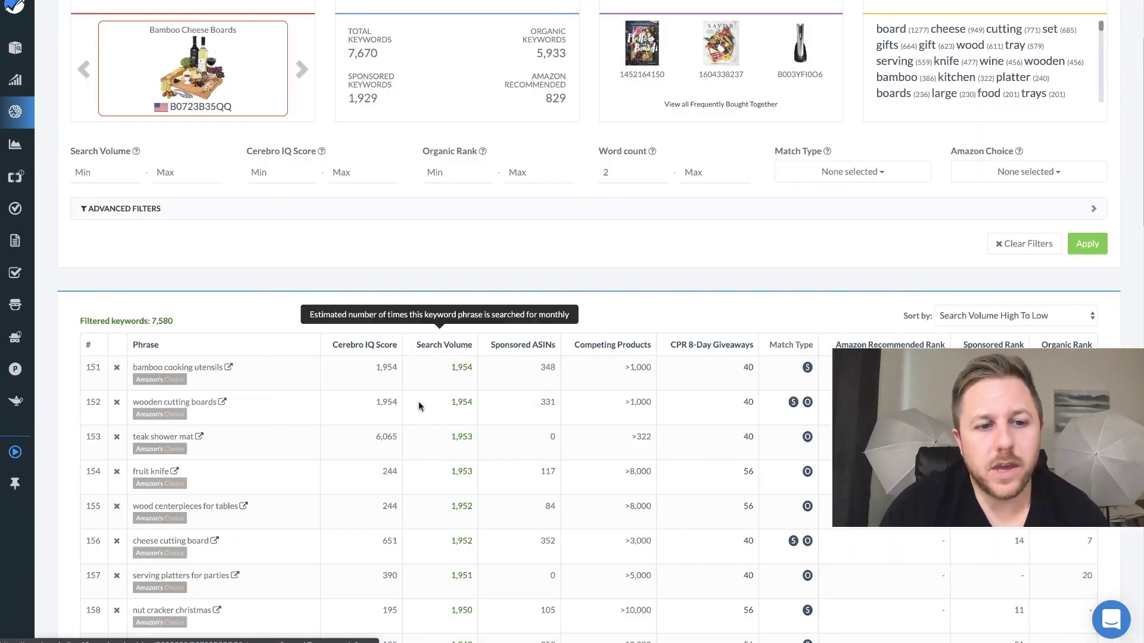
pyautogui.scroll(-6, 418, 401)
pyautogui.scroll(-5, 418, 403)
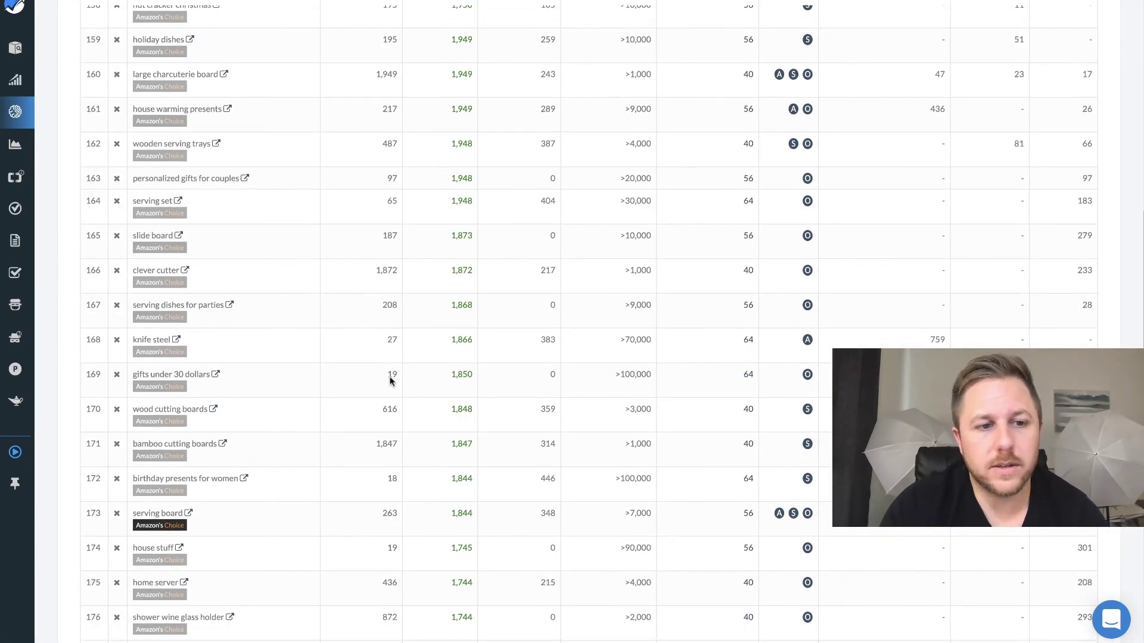
pyautogui.scroll(-1, 278, 334)
pyautogui.scroll(-2, 278, 333)
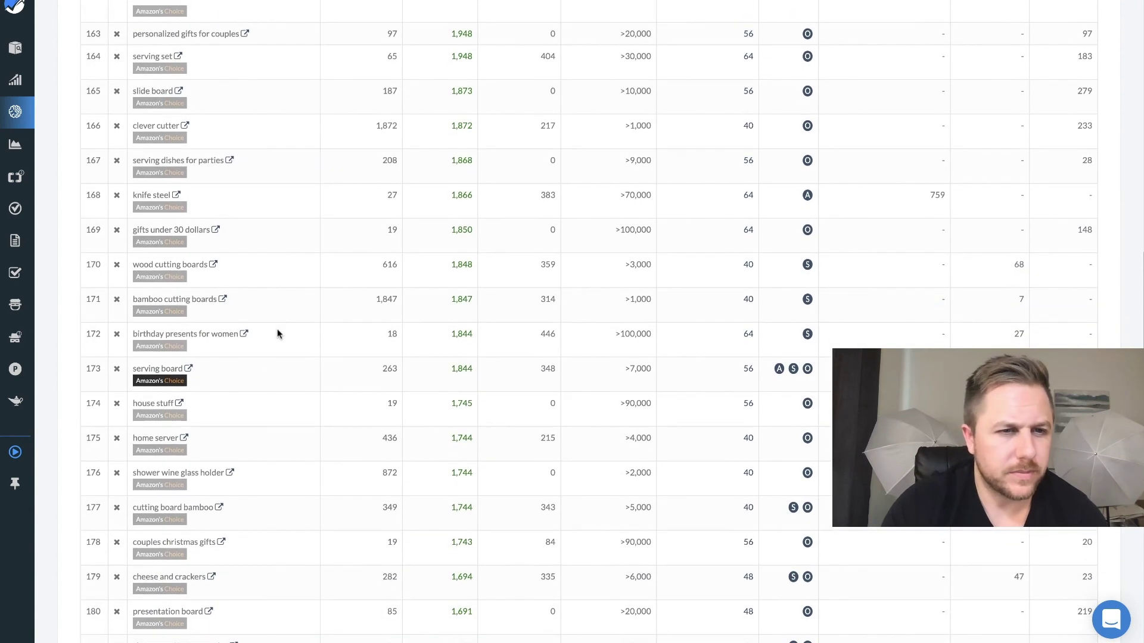
pyautogui.scroll(-2, 278, 334)
pyautogui.scroll(-1, 277, 325)
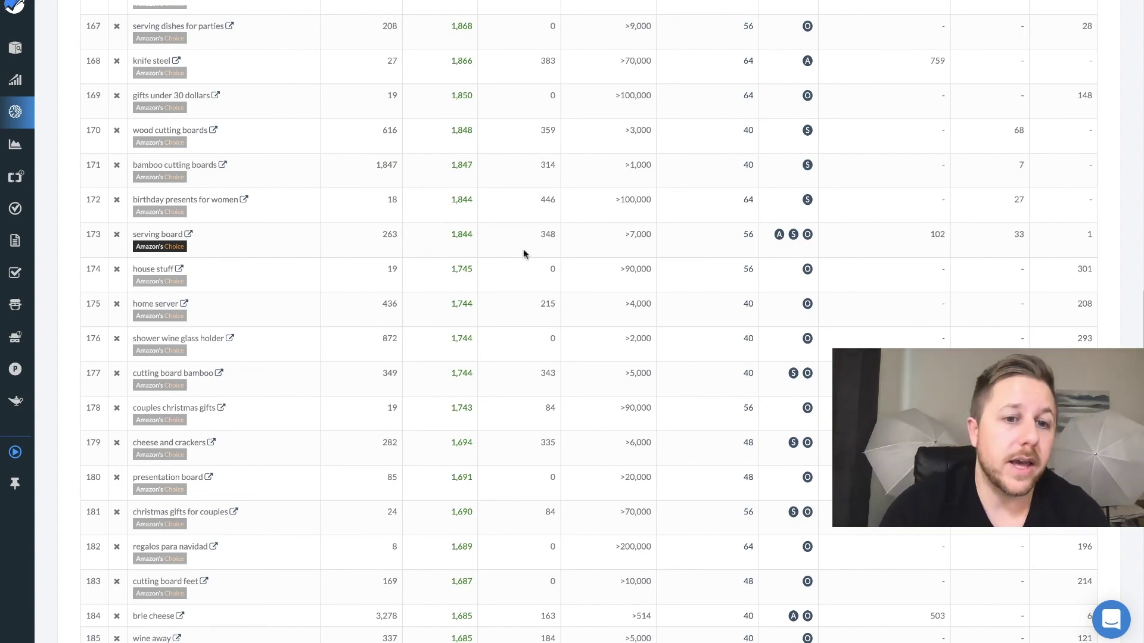
pyautogui.scroll(15, 312, 264)
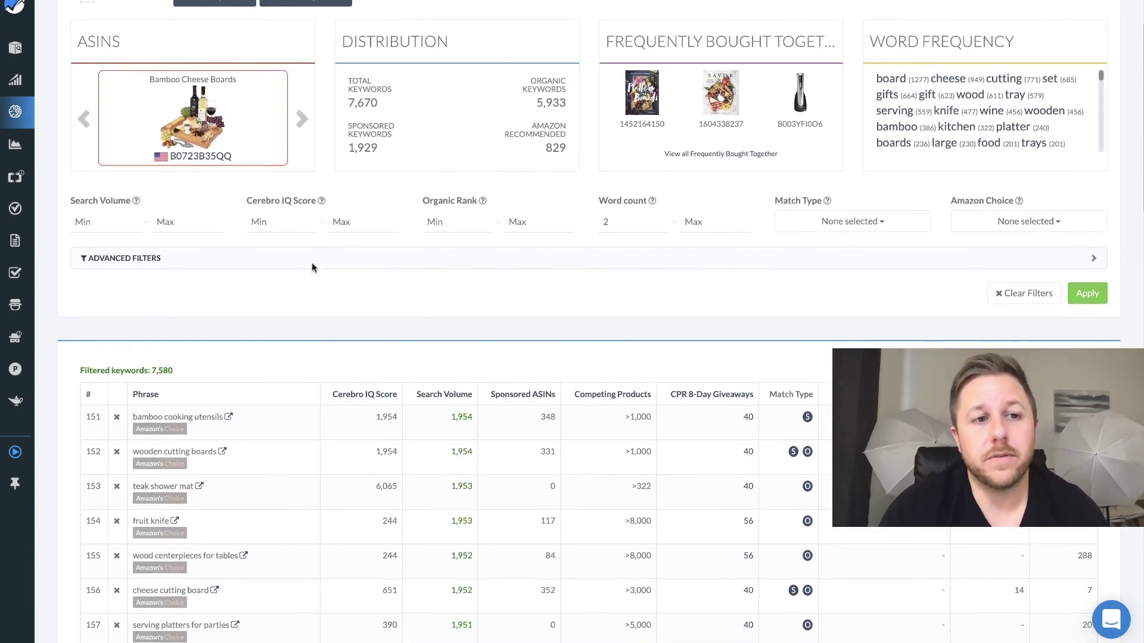
pyautogui.scroll(-5, 312, 267)
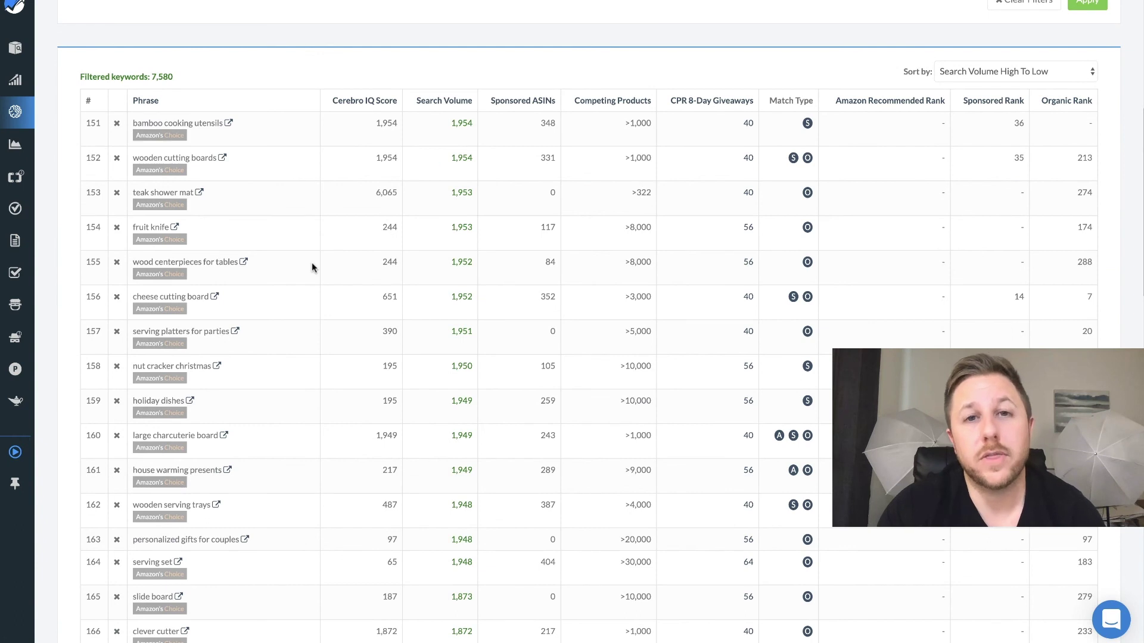